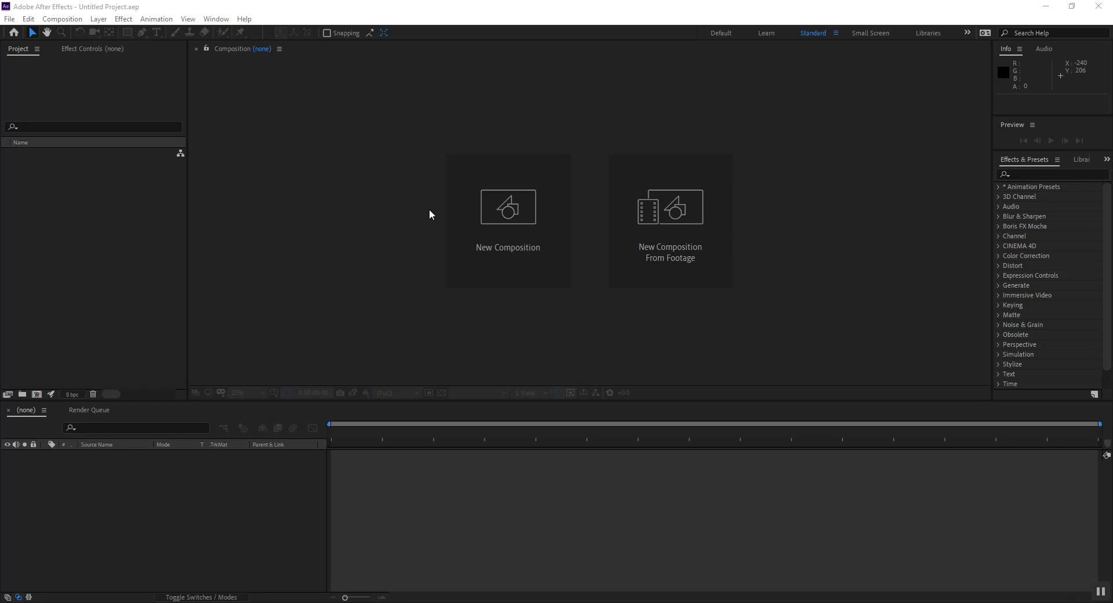
Create a new HDTV 1080 25 composition with a duration of 0:00:05:00
click(509, 212)
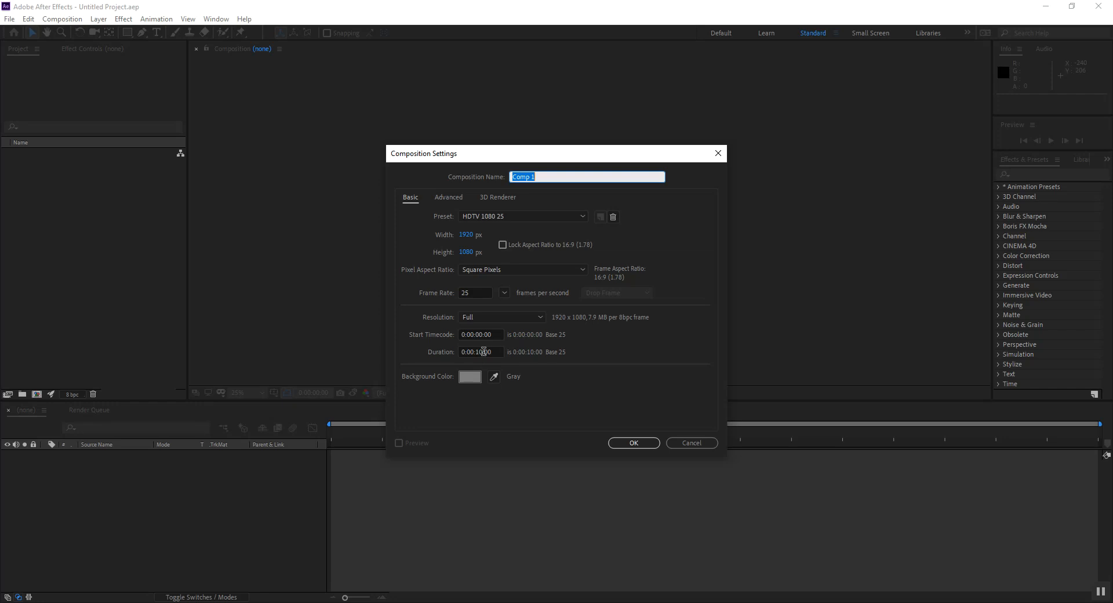
click(478, 352)
key(shift+Left)
key(shift+Left)
text(0)
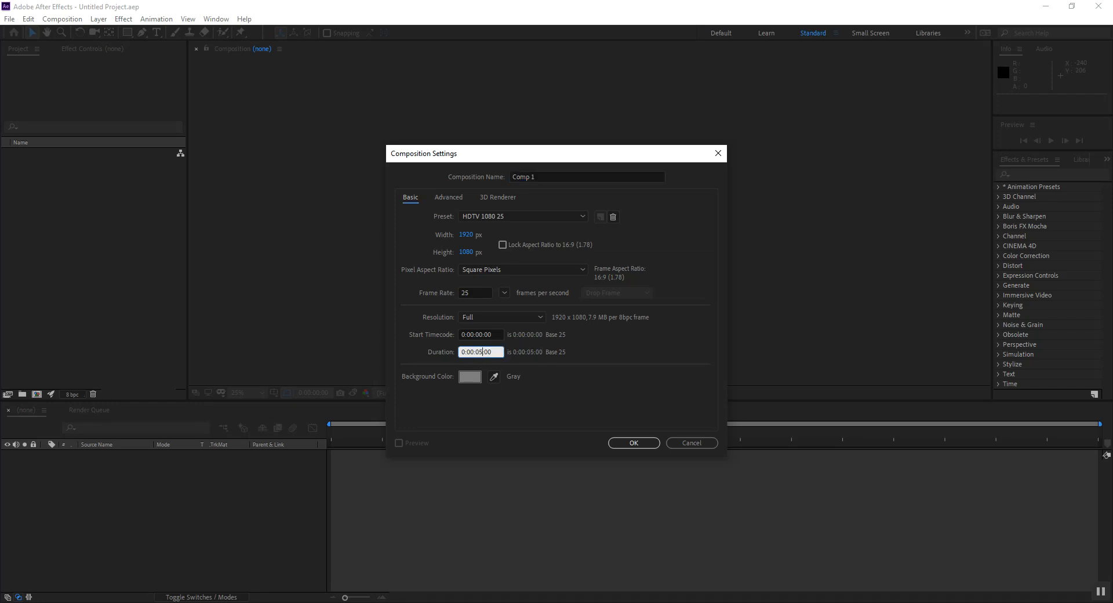
click(633, 442)
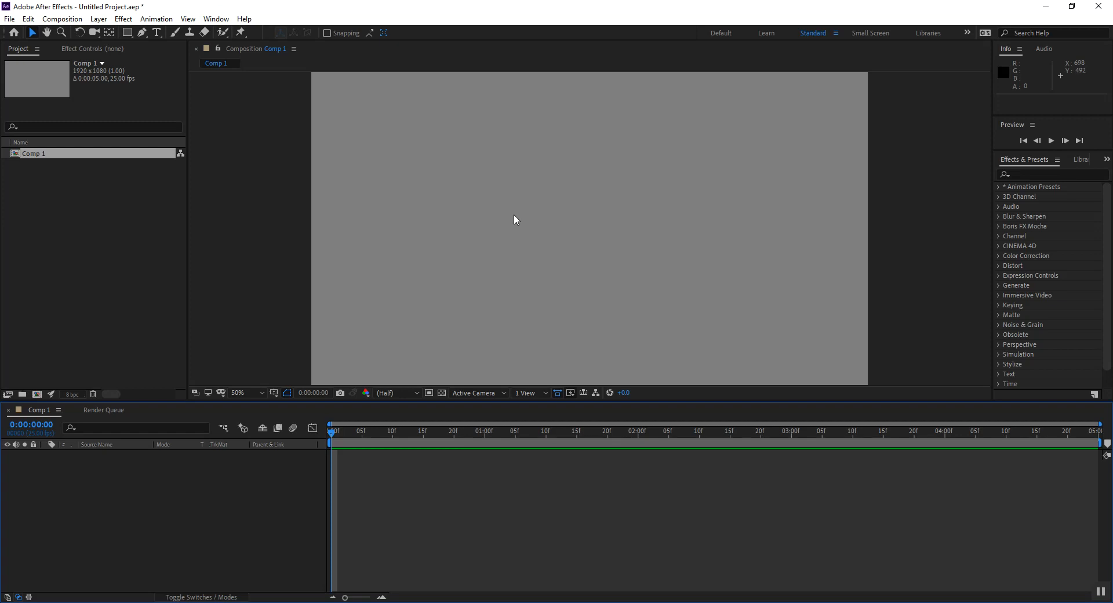
Change the composition's background color to the dark gray-cyan 525A5A
key(ctrl+k)
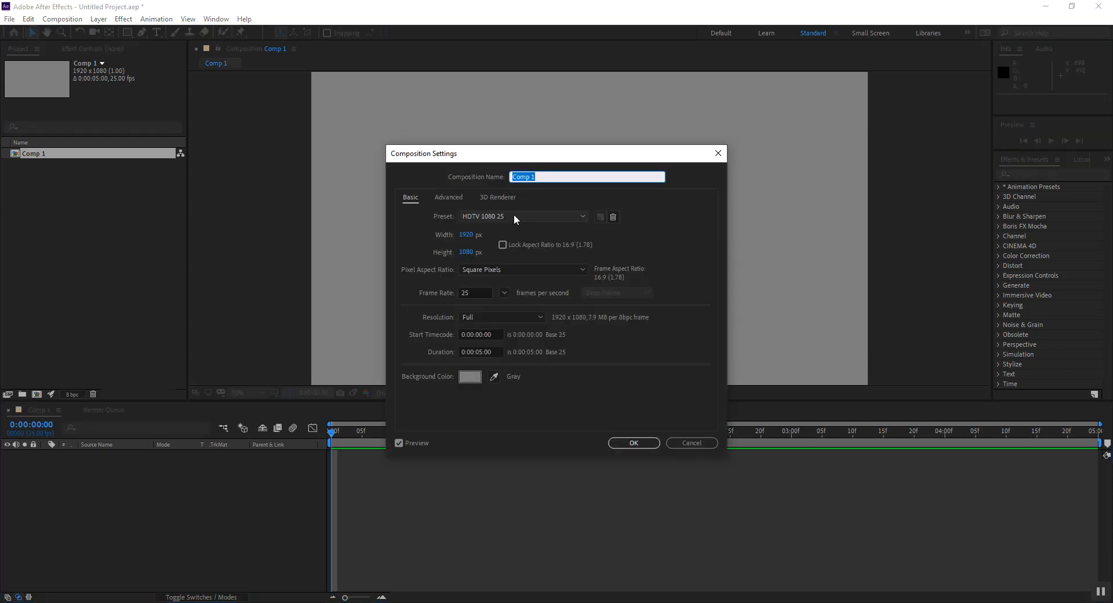
drag(531, 157, 490, 130)
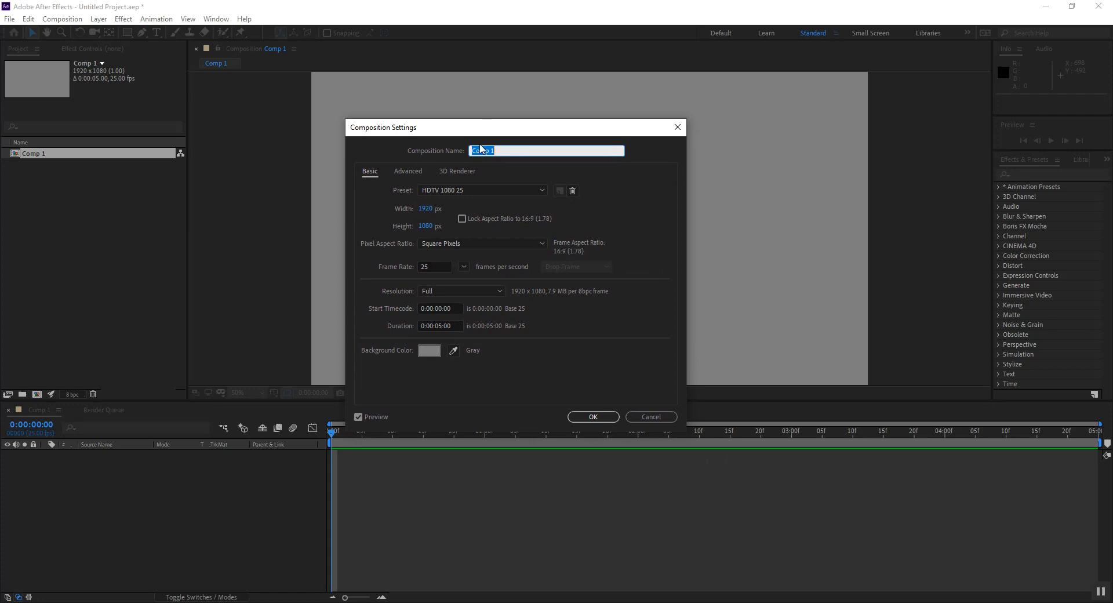
click(429, 351)
mouse_move(447, 345)
mouse_down()
mouse_move(428, 318)
mouse_move(400, 320)
mouse_move(432, 330)
mouse_up()
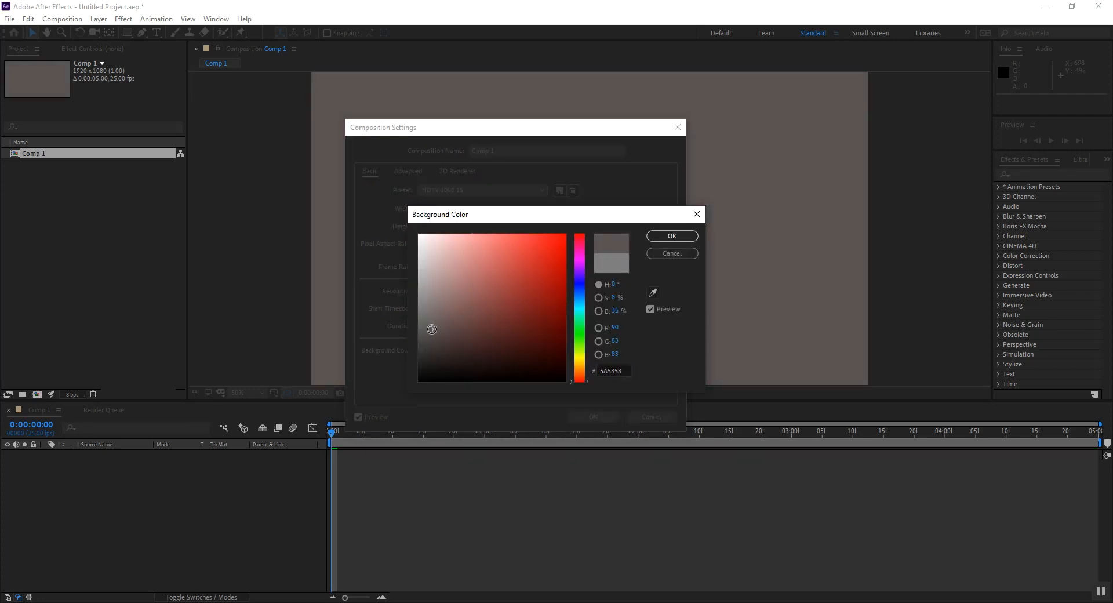
drag(589, 376, 577, 308)
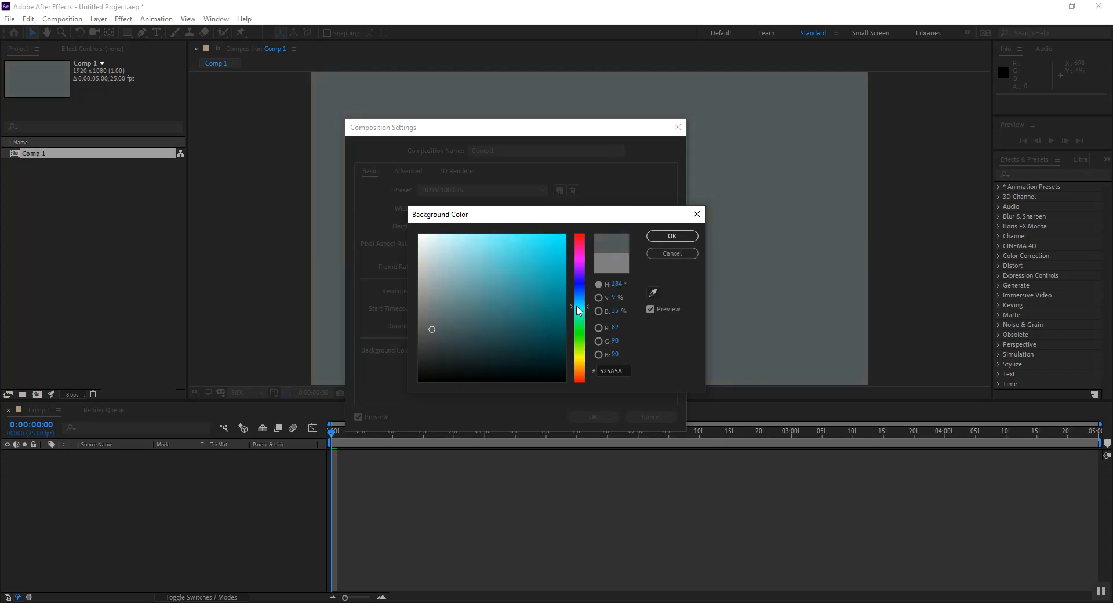
click(669, 238)
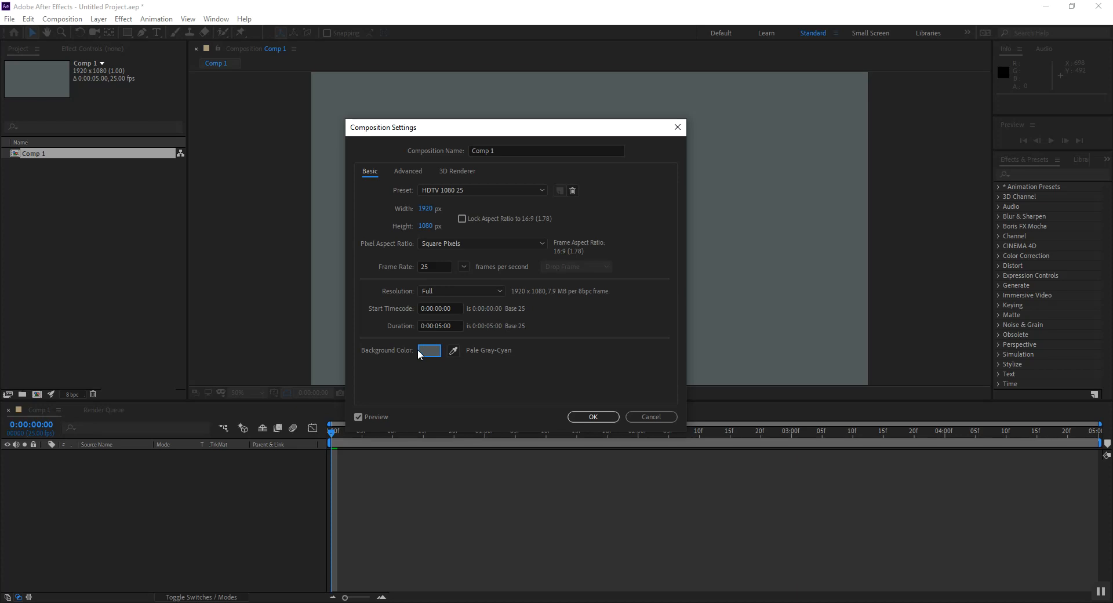
click(593, 417)
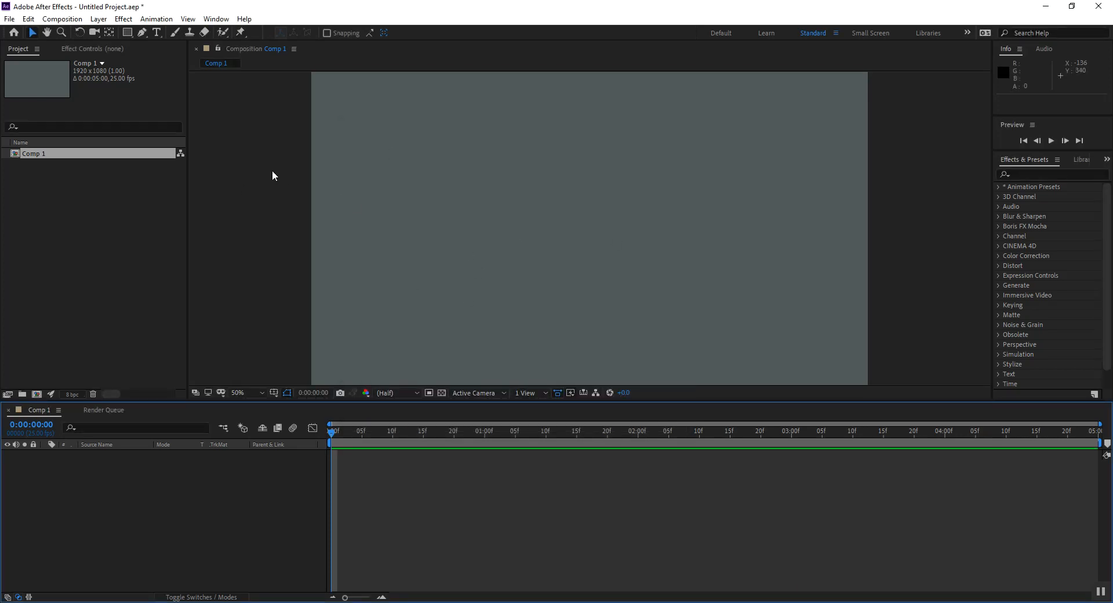
Import Star_Fish.png from the Woolfy folder as footage and add it as a layer in Comp 1's timeline
click(9, 18)
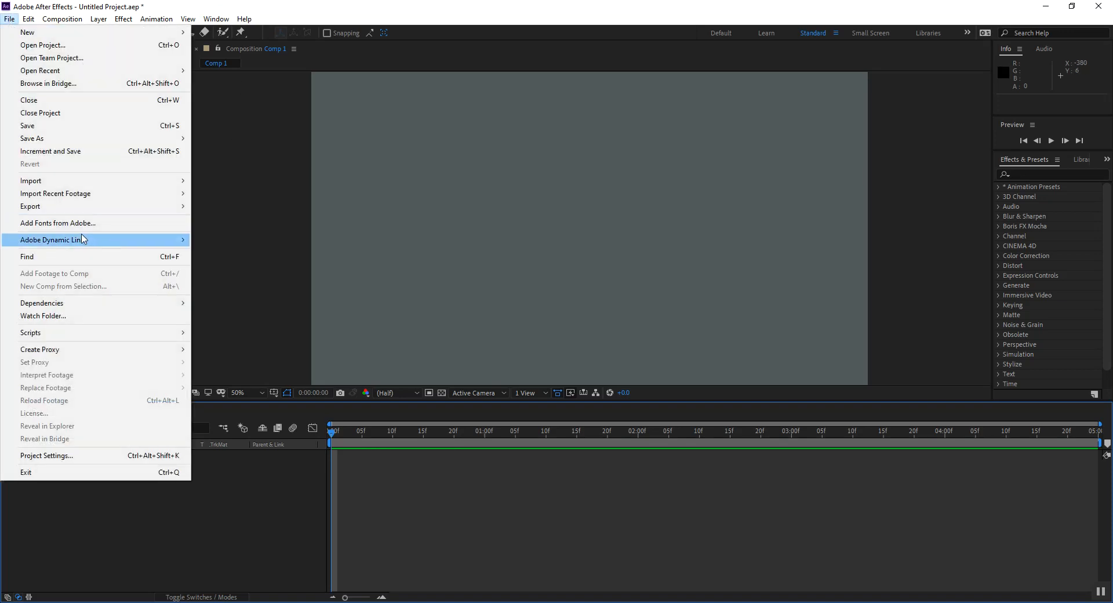
mouse_move(93, 186)
click(289, 182)
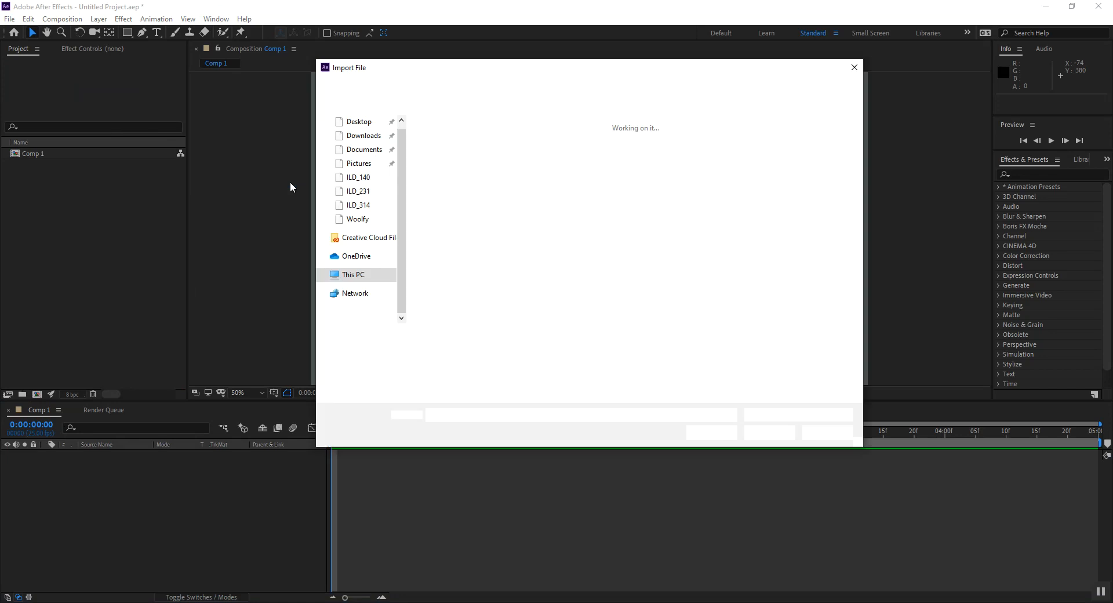
click(764, 246)
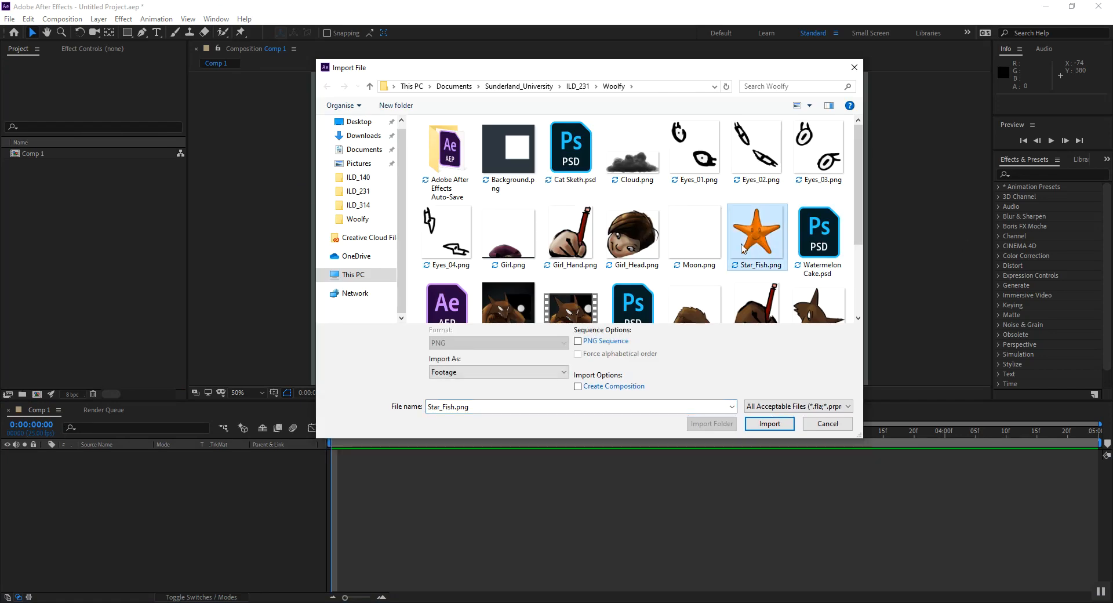
click(769, 424)
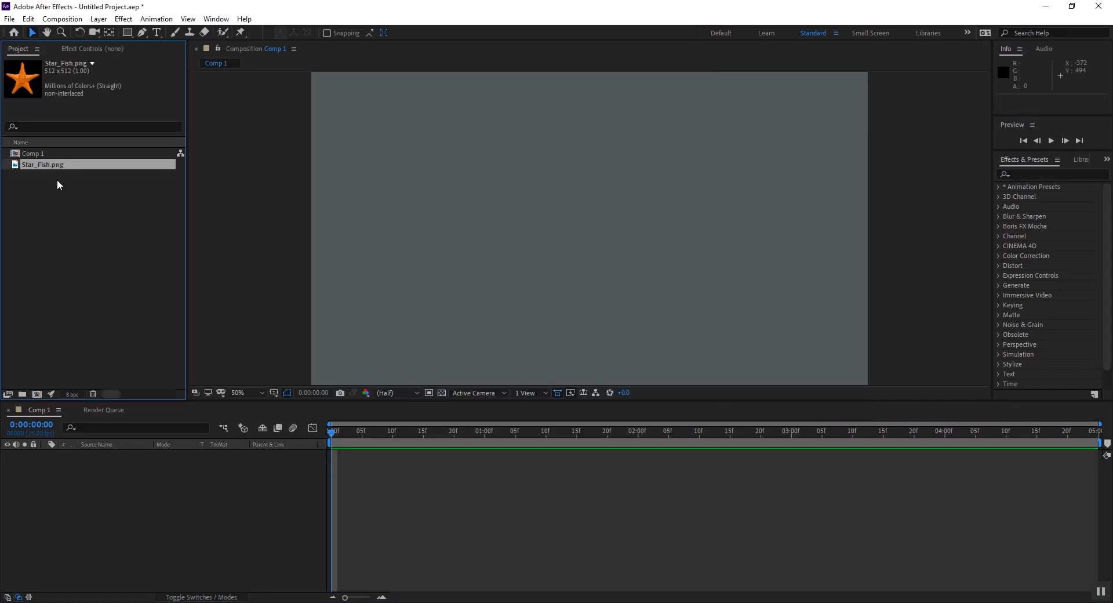
drag(33, 163, 372, 456)
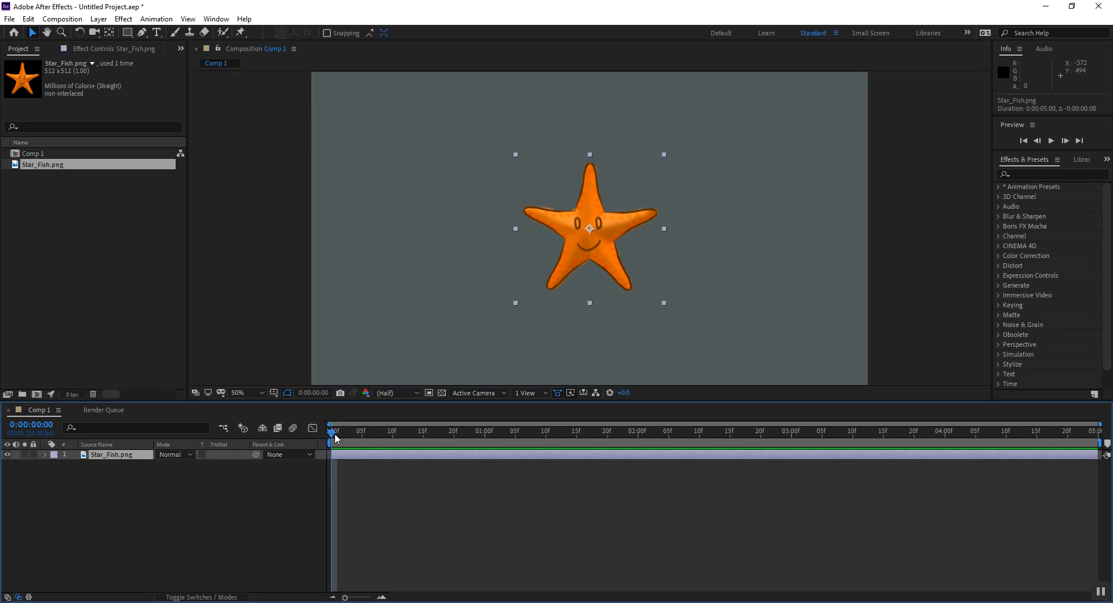
Play a preview of the composition from its first frame and stop it
drag(335, 433, 249, 434)
key(h)
drag(577, 223, 536, 220)
key(space)
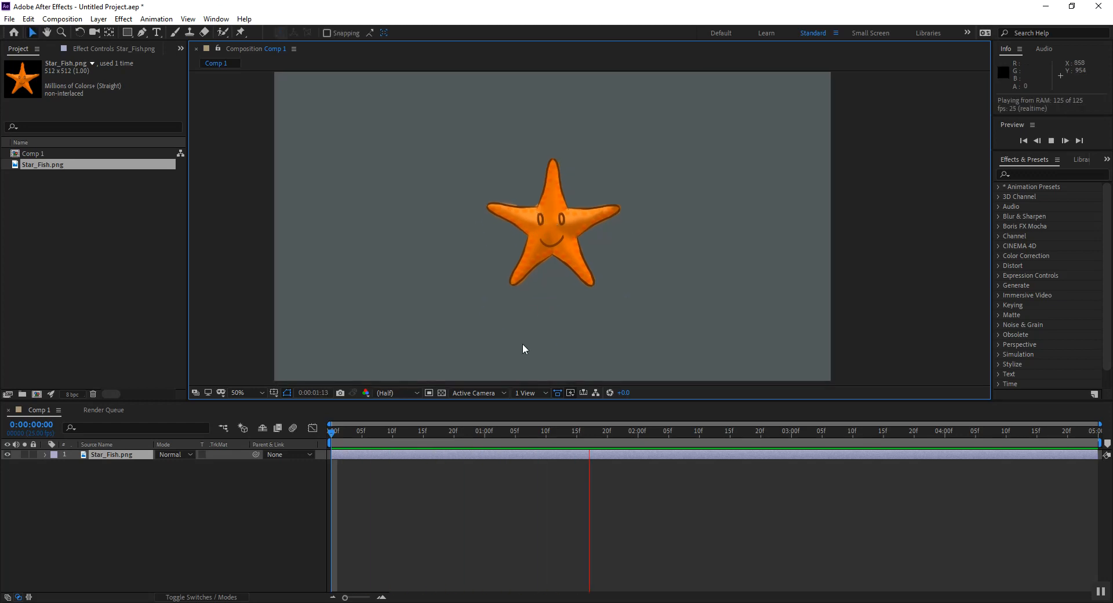
key(space)
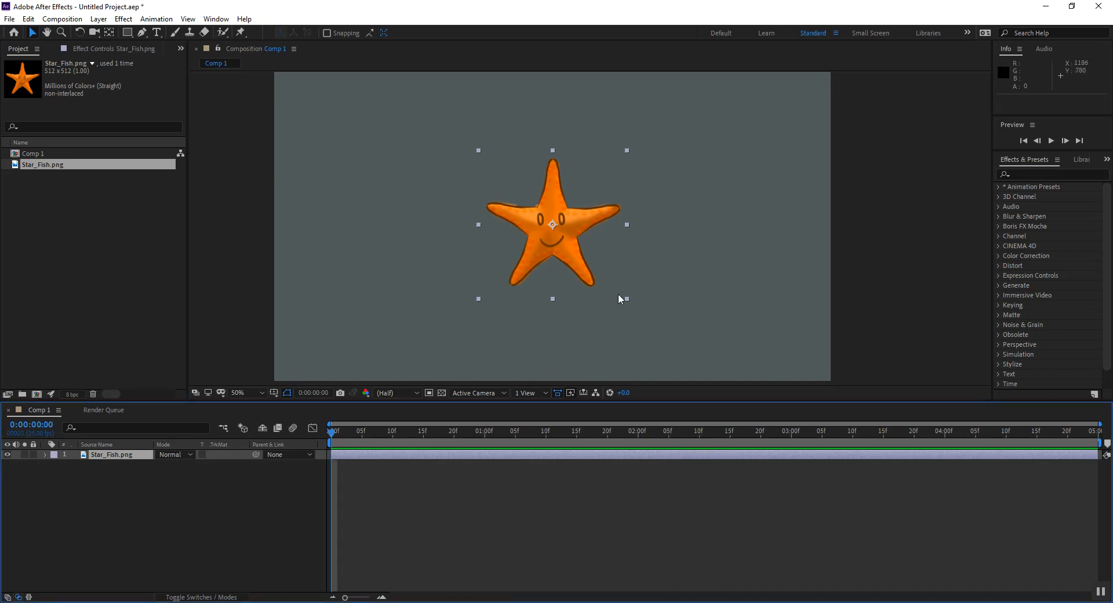
Scale the starfish to about 161% and place Puppet position pins on its five arm tips and its center
drag(628, 298, 680, 343)
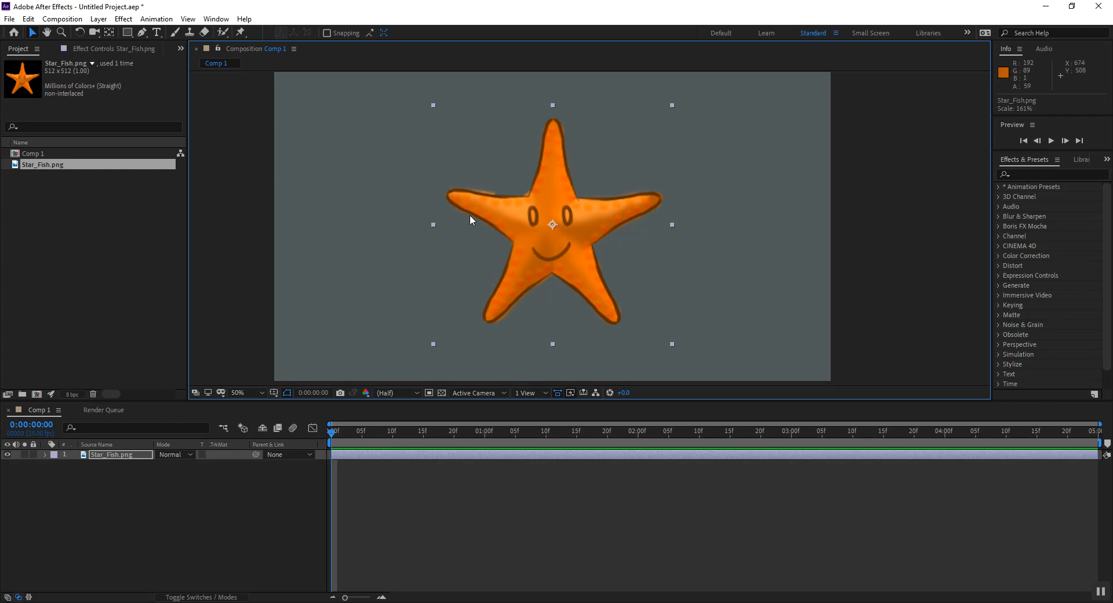
click(241, 34)
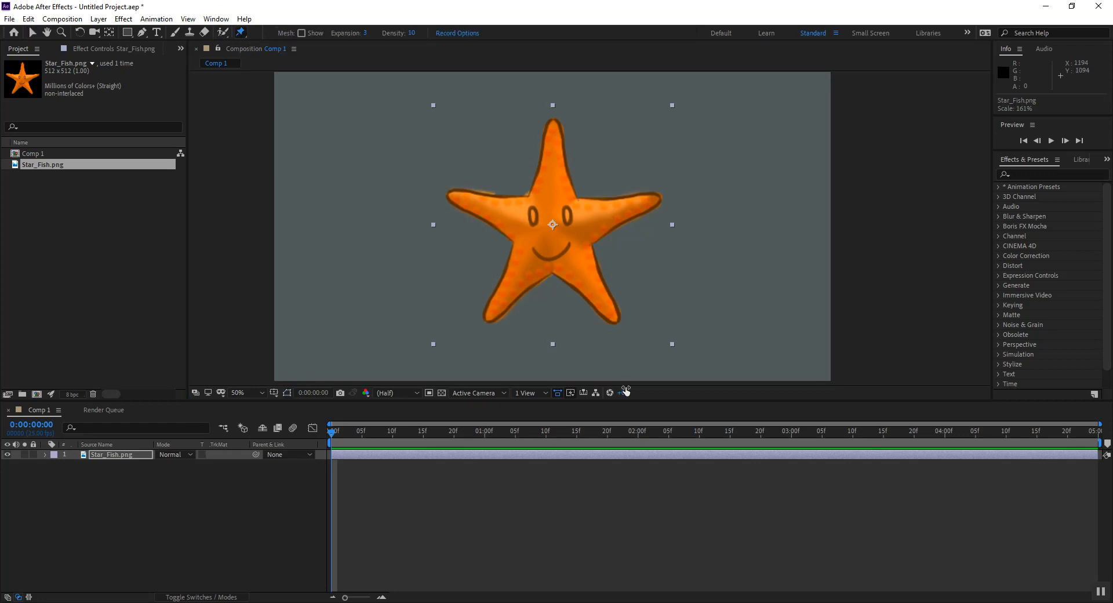
click(496, 310)
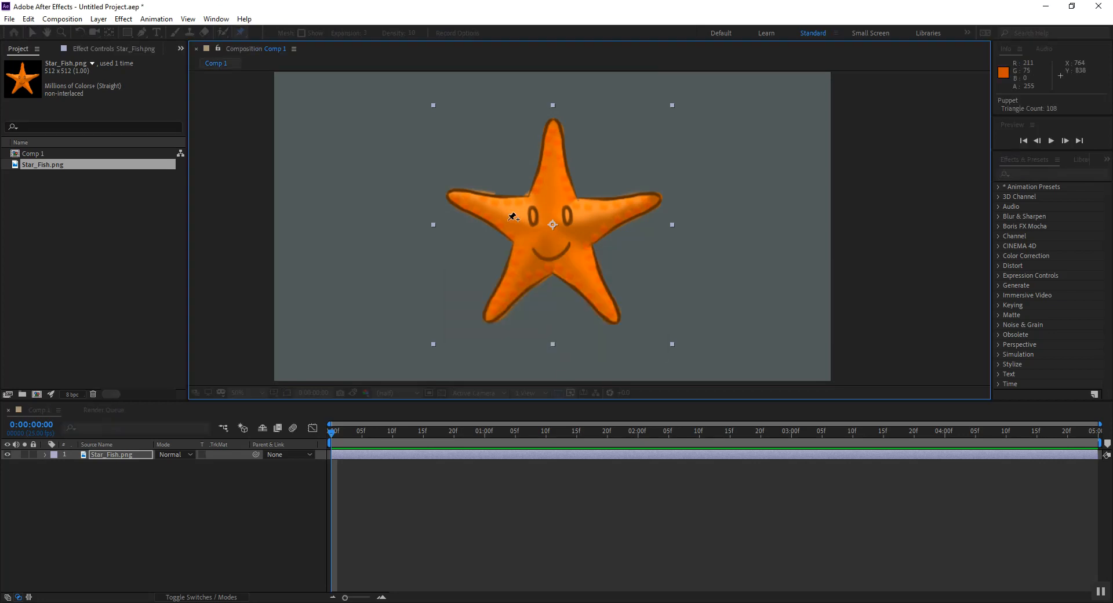
click(458, 197)
click(553, 129)
click(648, 199)
click(607, 314)
click(552, 225)
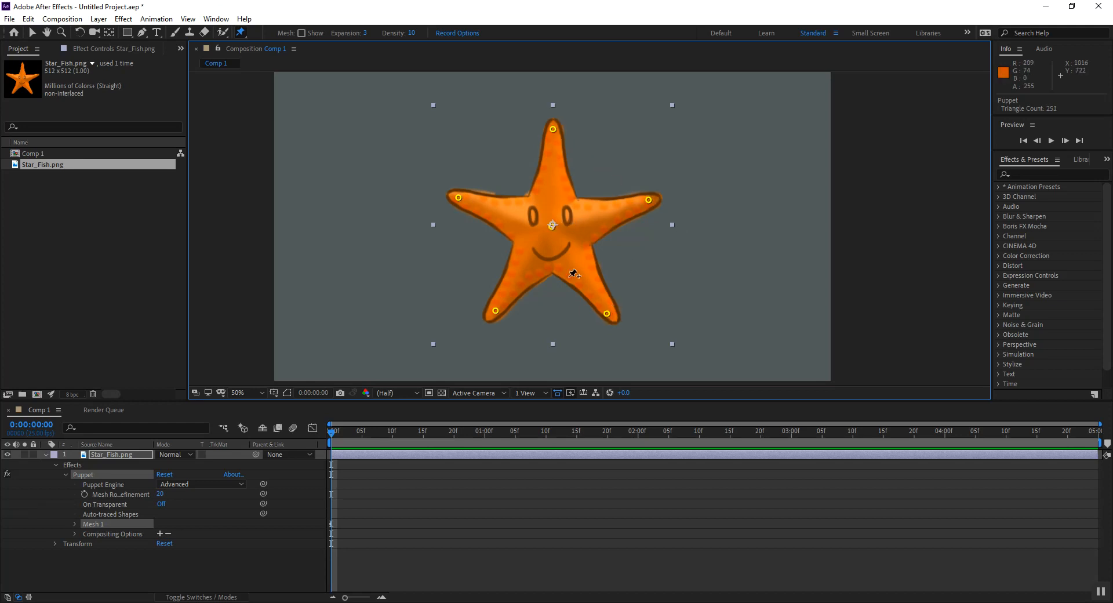
Expand the Star_Fish layer's Puppet effect down to Mesh 1's Deform group to examine its list of pins
click(103, 454)
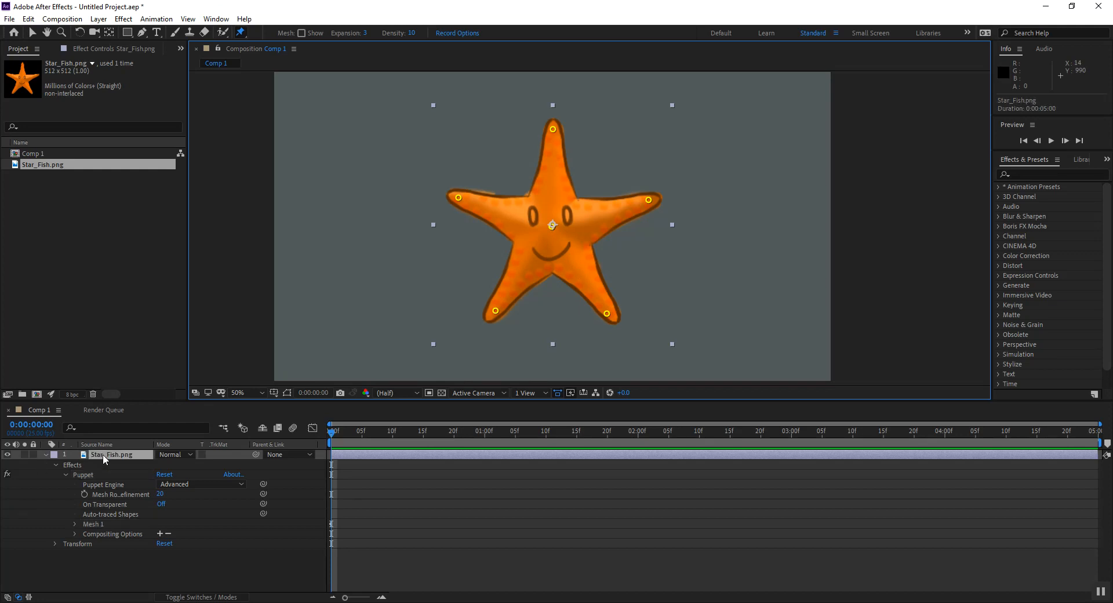
click(48, 456)
click(44, 457)
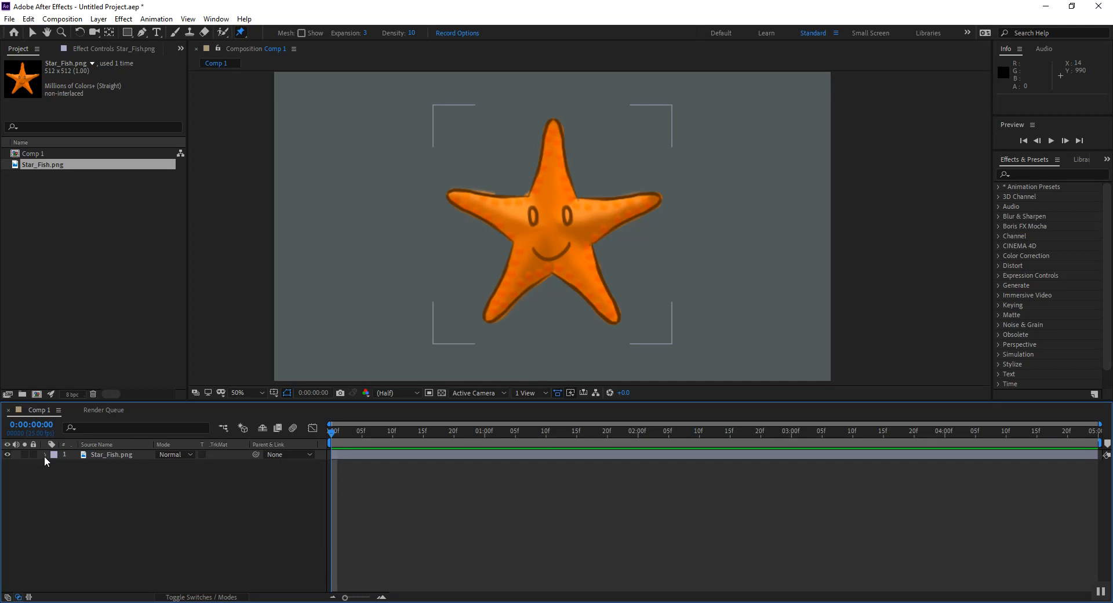
click(44, 454)
click(56, 465)
click(74, 466)
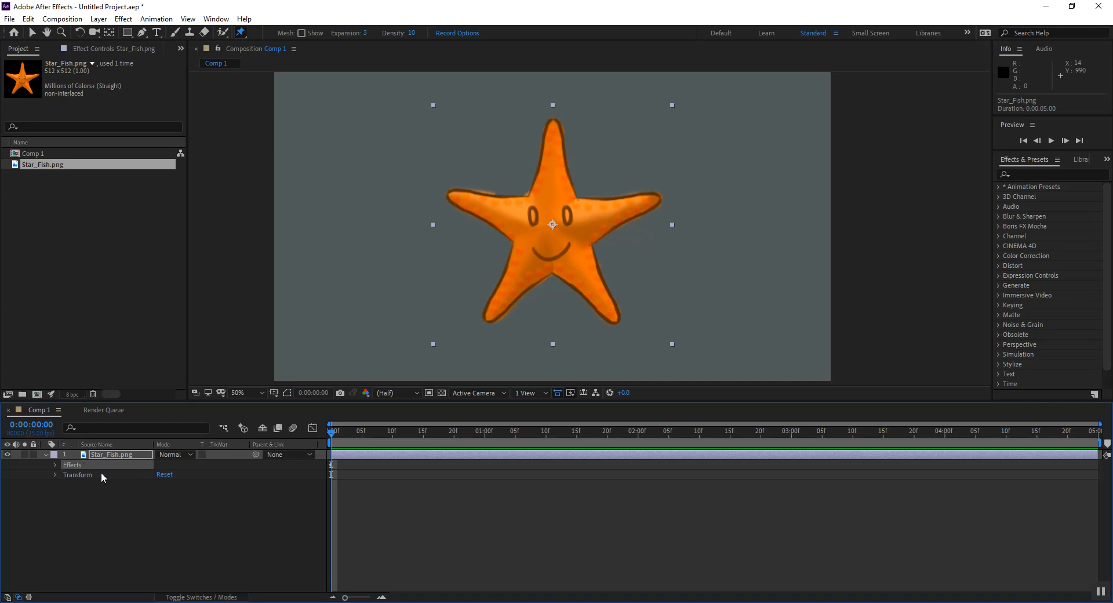
click(55, 464)
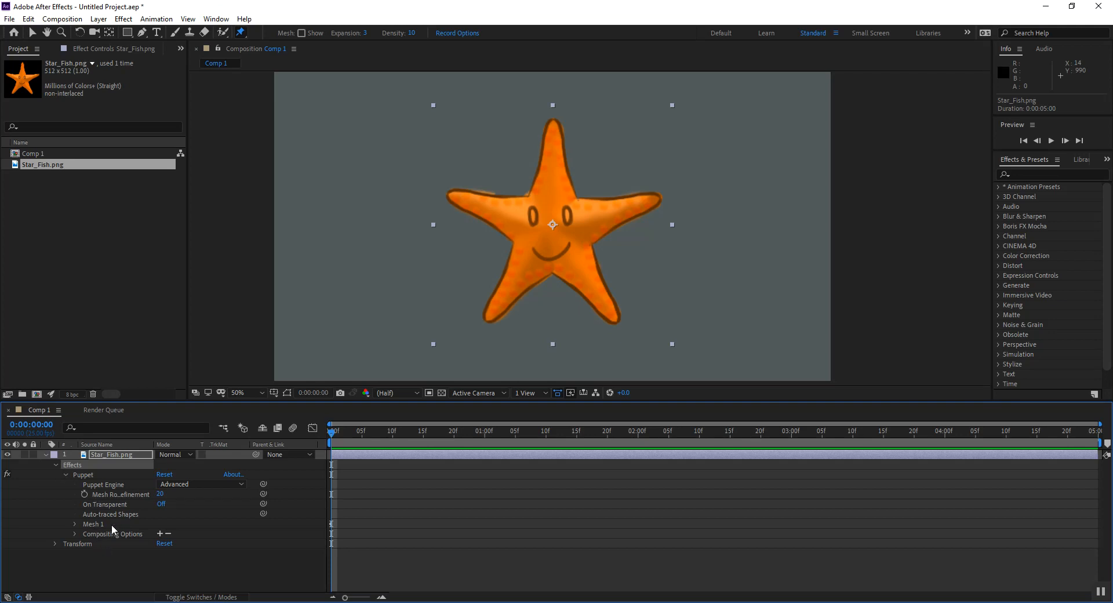
click(65, 474)
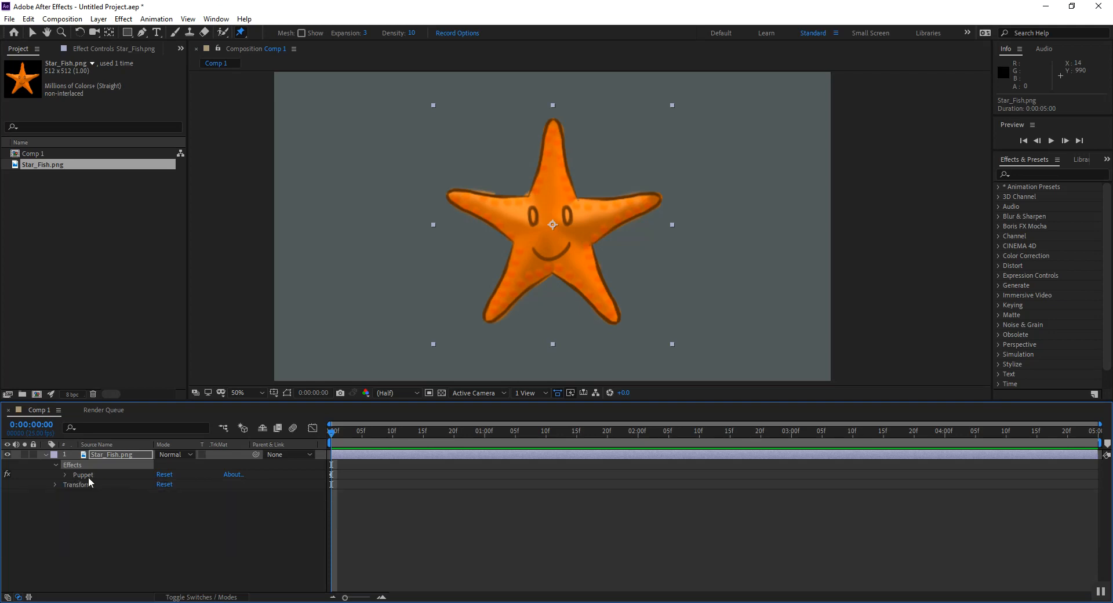
click(65, 474)
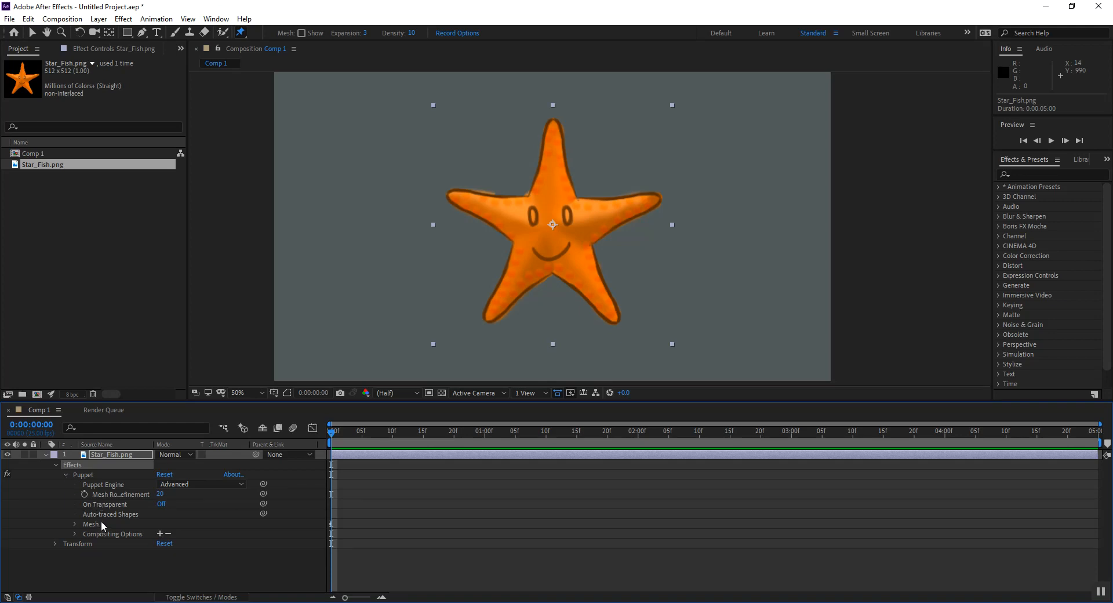
click(100, 524)
click(74, 524)
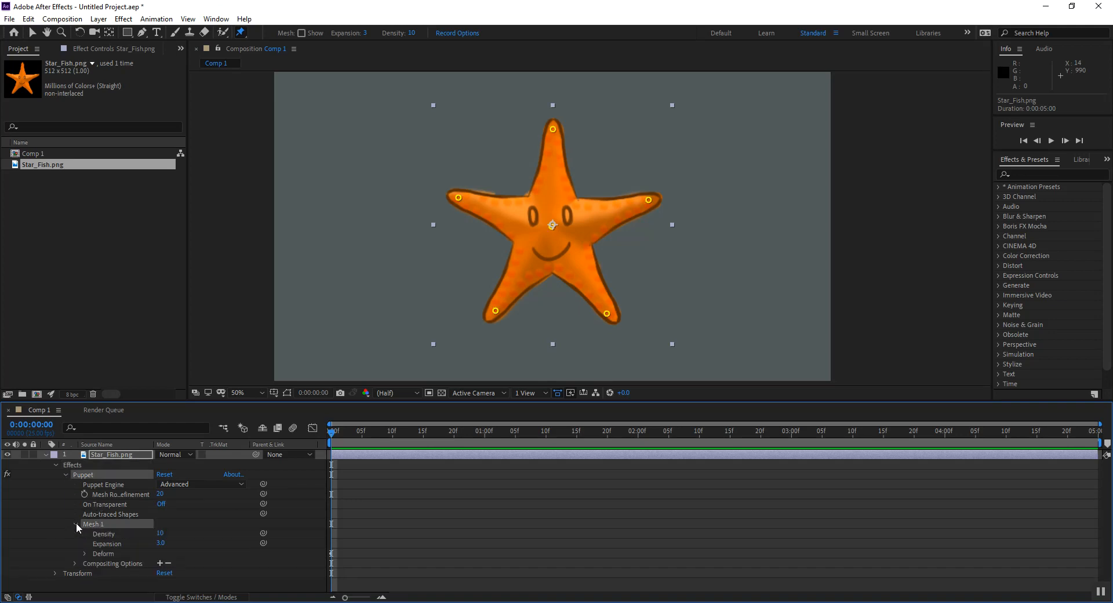
click(85, 553)
scroll(386, 528, down, 1)
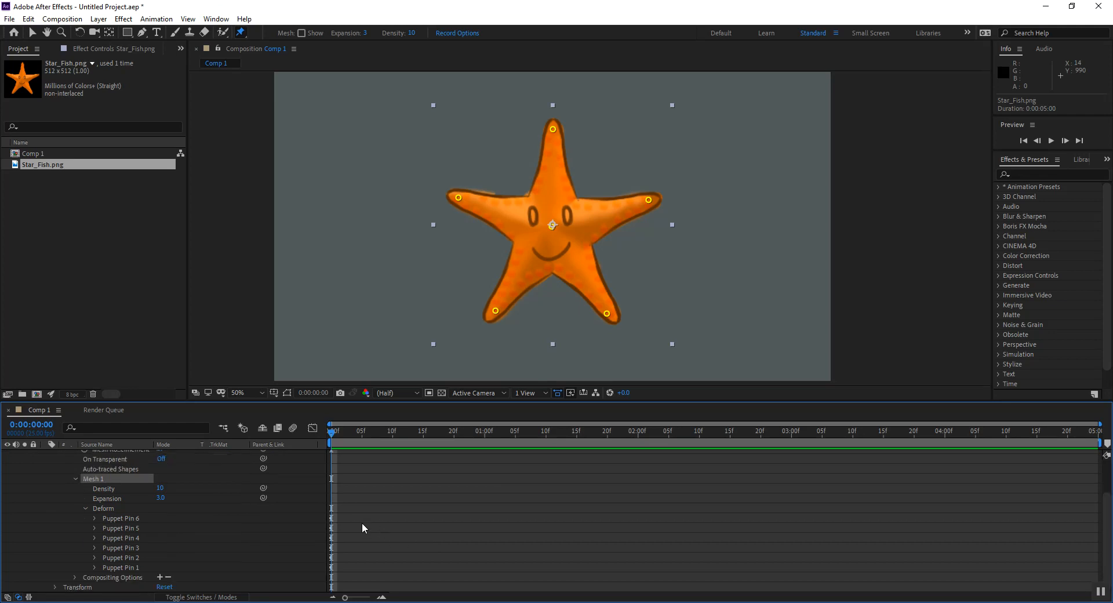
Move the current time to 0:00:00:10 and expand Puppet Pins 1 to 6 to examine their position keyframes
drag(332, 434, 393, 435)
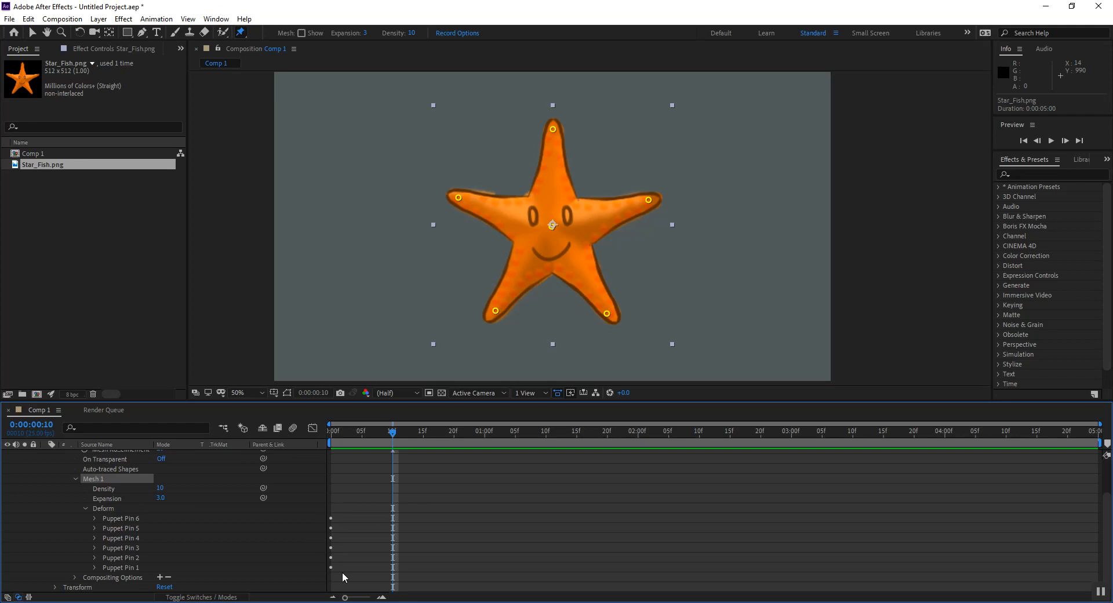
click(94, 567)
click(94, 558)
click(93, 548)
click(94, 538)
click(94, 528)
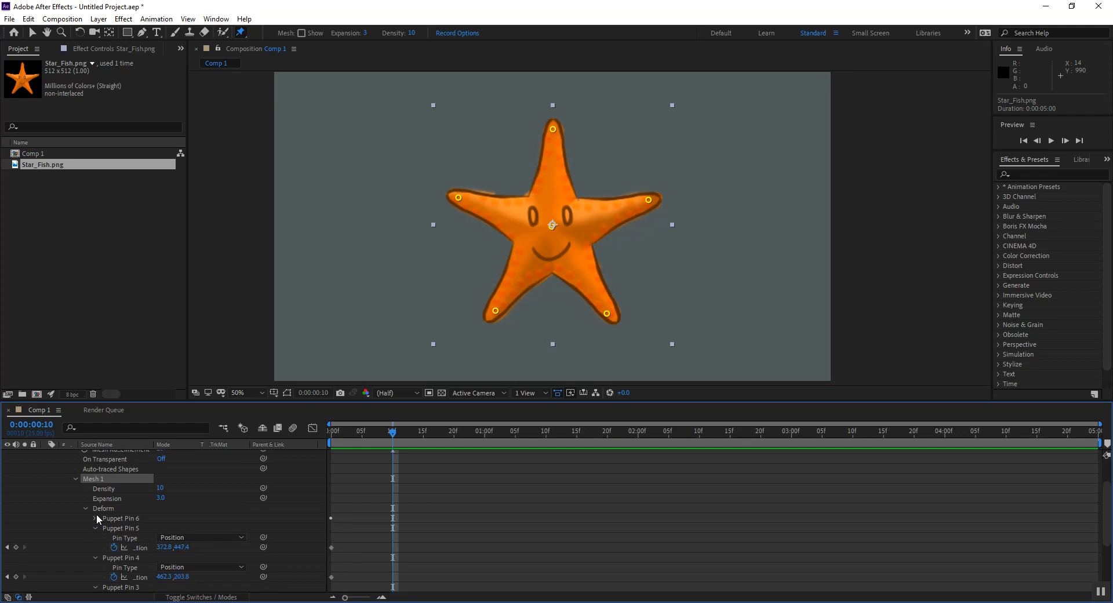
click(93, 518)
scroll(218, 534, down, 2)
scroll(335, 537, down, 2)
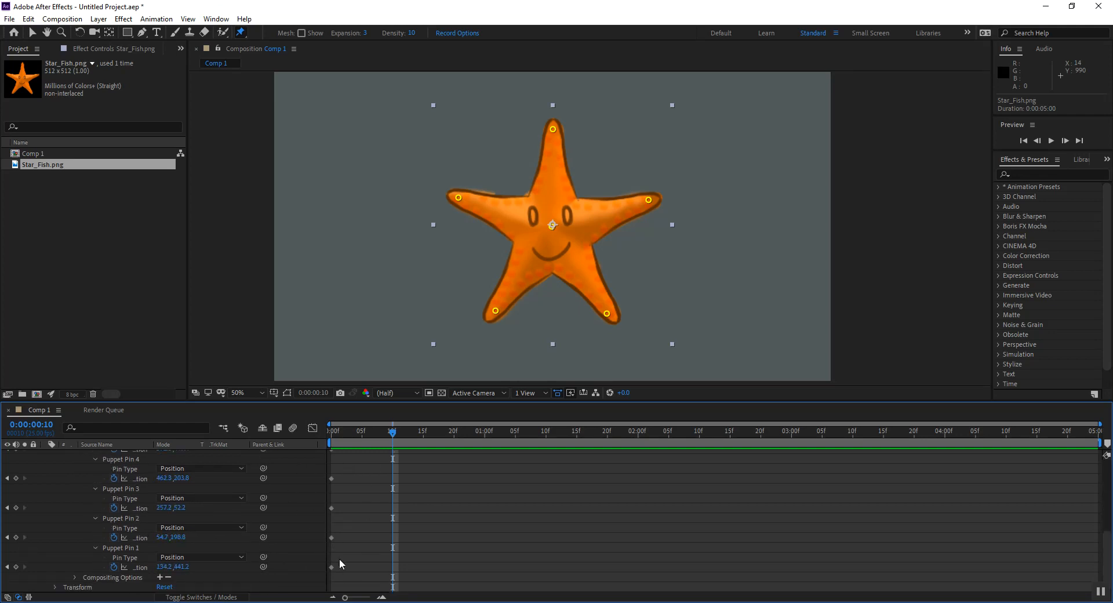
Return to the first frame and try shifting puppet pin position keyframes in time, moving them back to the start
drag(396, 439, 309, 459)
click(373, 575)
drag(372, 575, 332, 541)
click(331, 524)
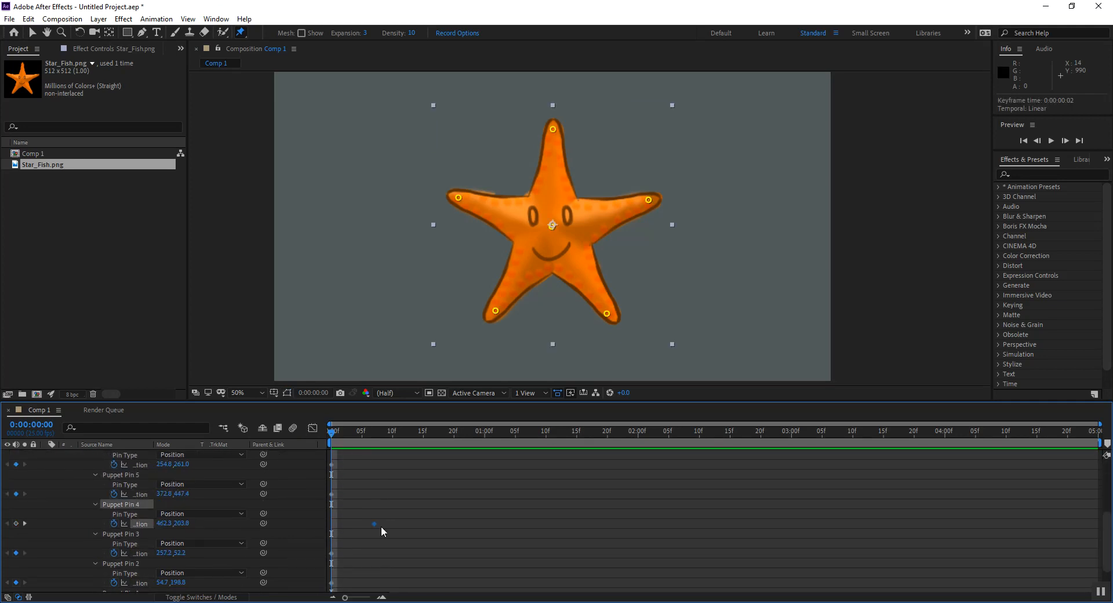
click(339, 531)
drag(350, 485, 331, 507)
click(389, 491)
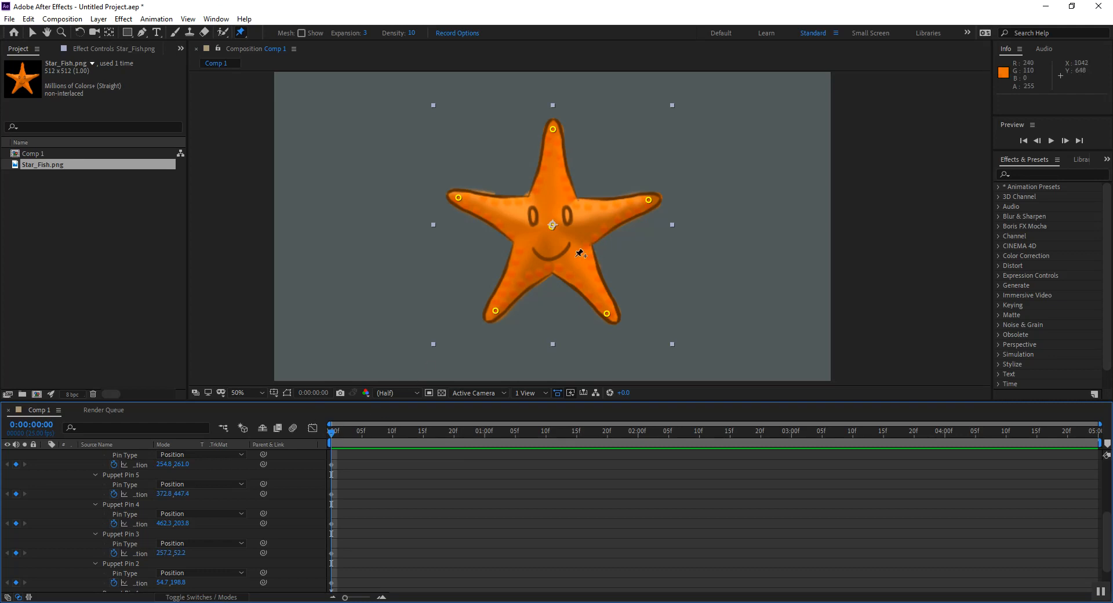
At 0:00:00:12, stretch the starfish's lower-left arm outward by moving its tip pin down and to the left
drag(334, 433, 386, 433)
drag(476, 431, 404, 452)
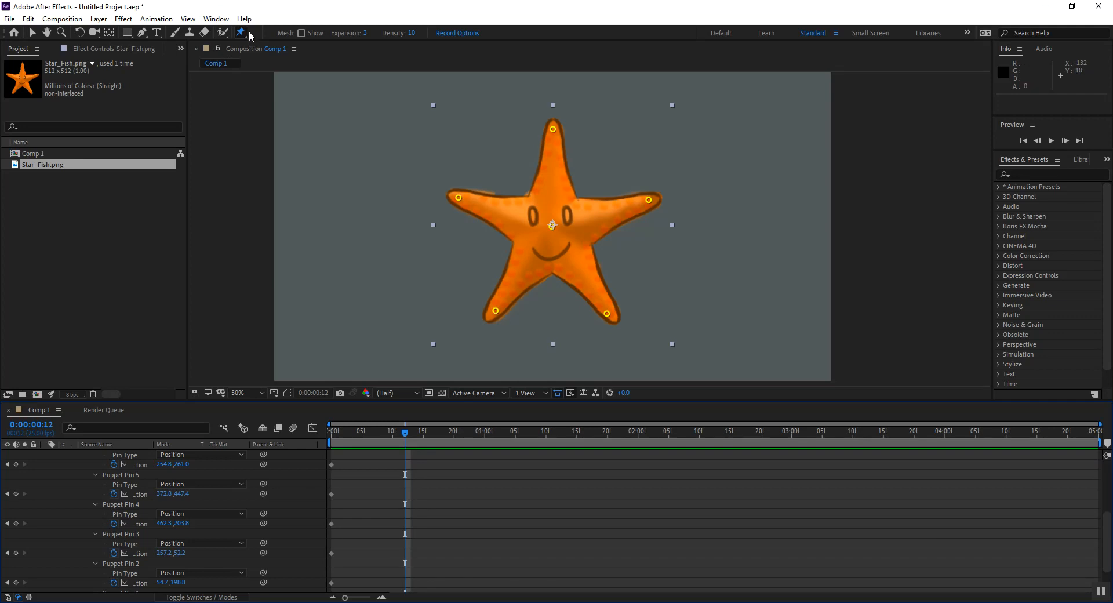
click(496, 315)
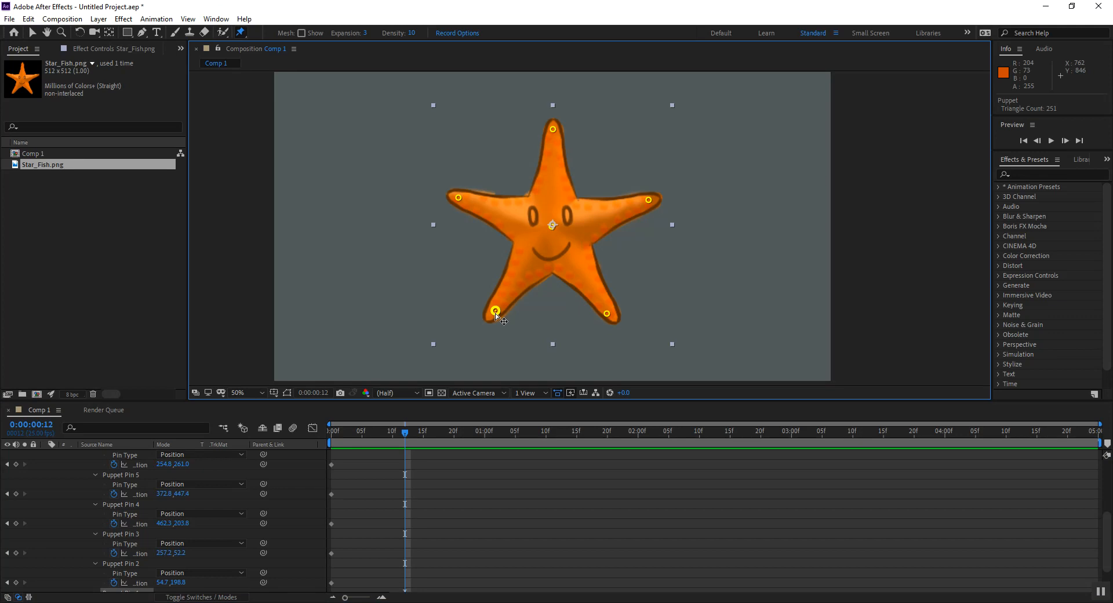
drag(496, 313, 475, 336)
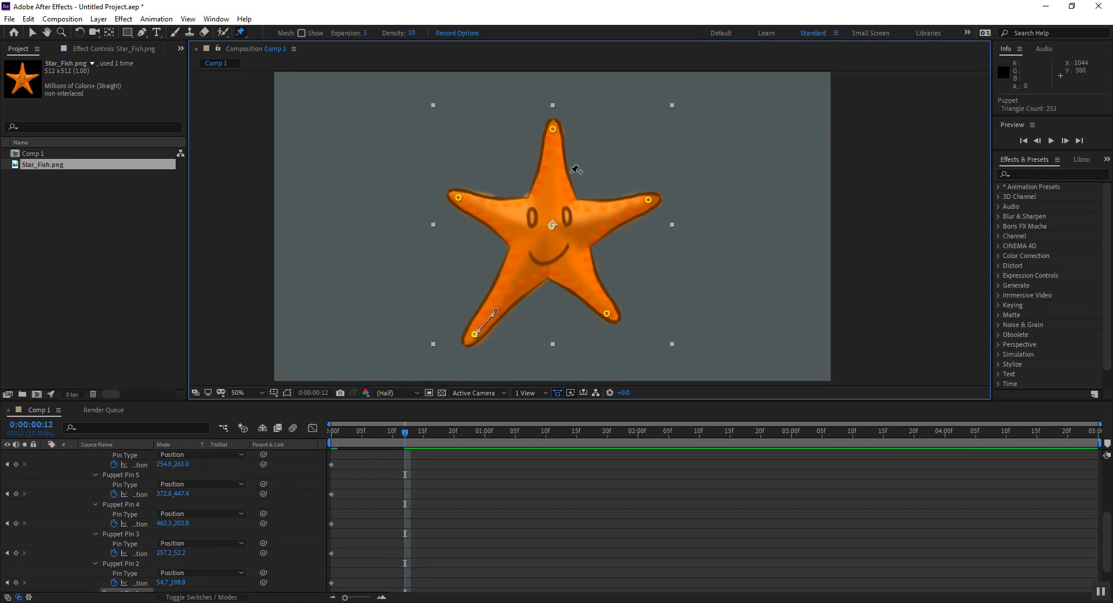
Show the Puppet mesh to examine how it deforms around the stretched arm, and hide it again
click(302, 33)
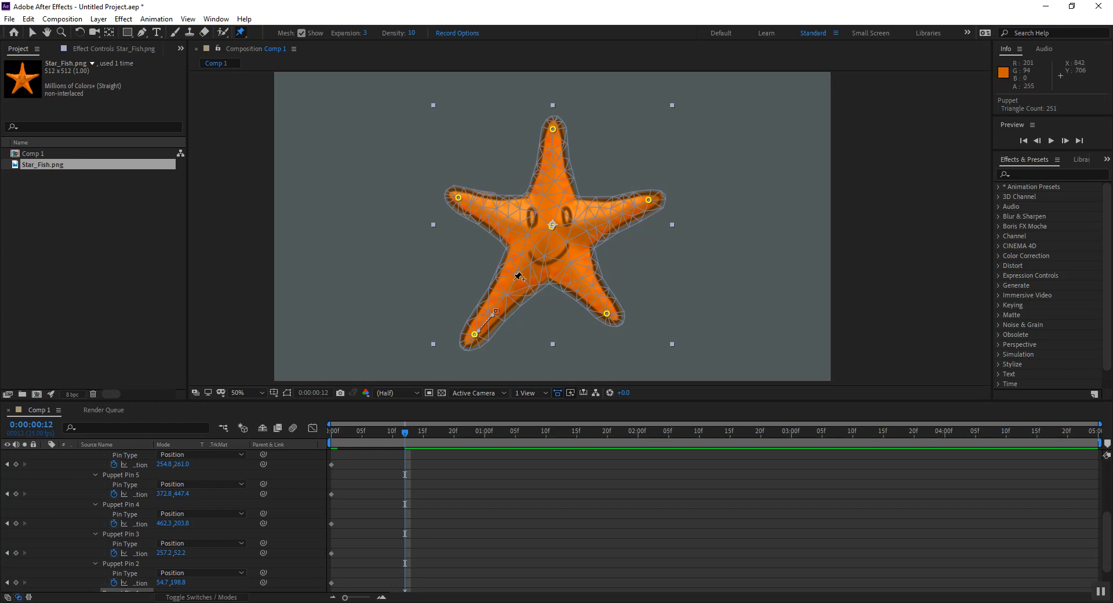
drag(406, 433, 402, 468)
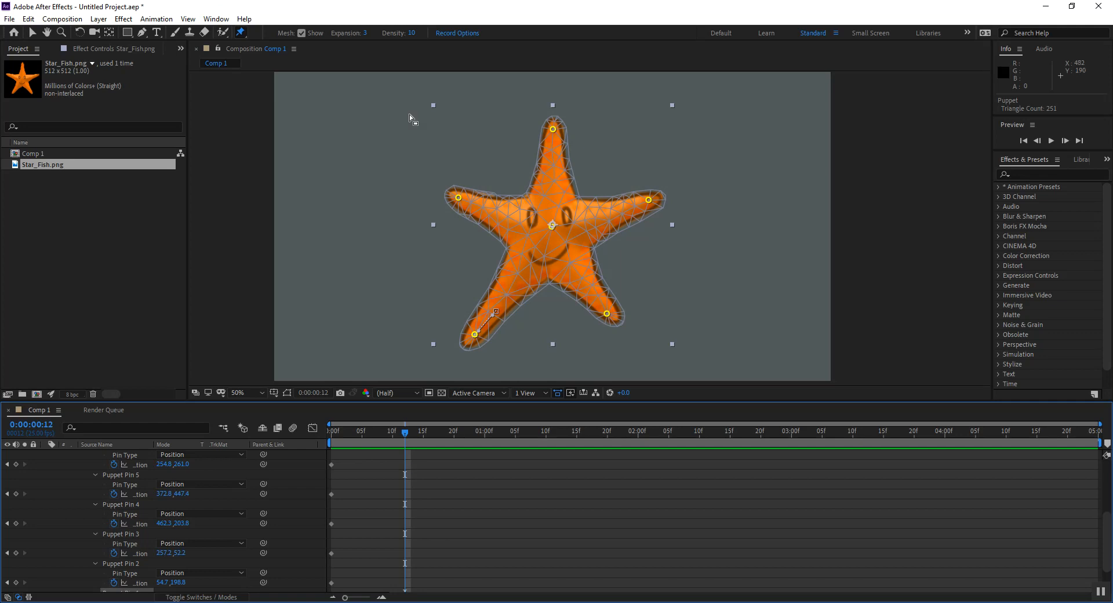
click(303, 34)
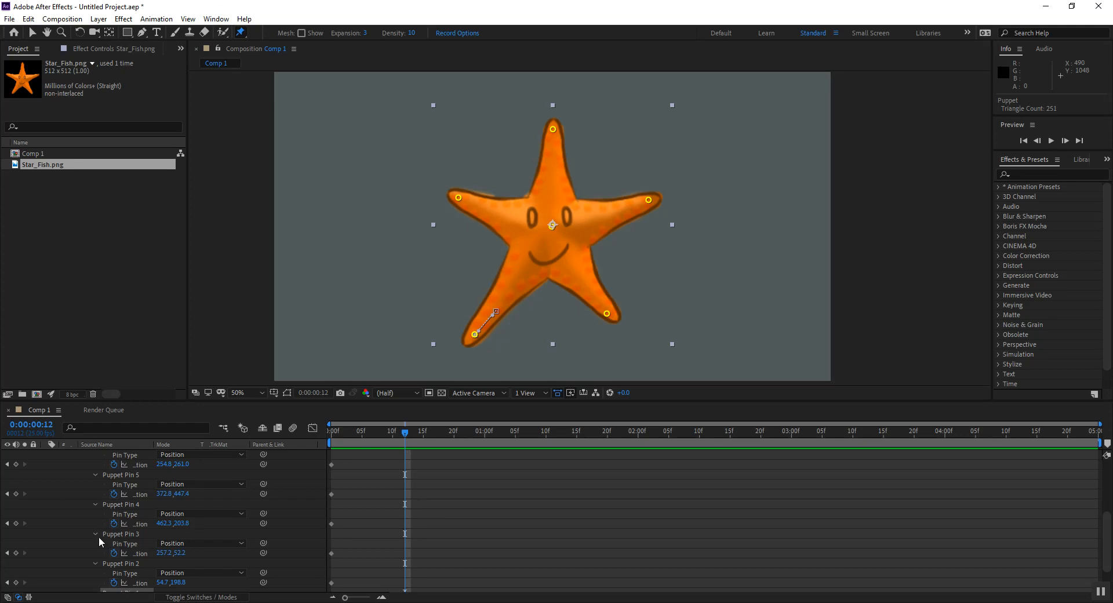
Add position keyframes at 0:00:00:12 to Puppet Pins 2 through 6 to hold their current positions
click(16, 582)
click(16, 553)
click(16, 523)
scroll(15, 523, up, 1)
click(16, 523)
scroll(16, 523, up, 1)
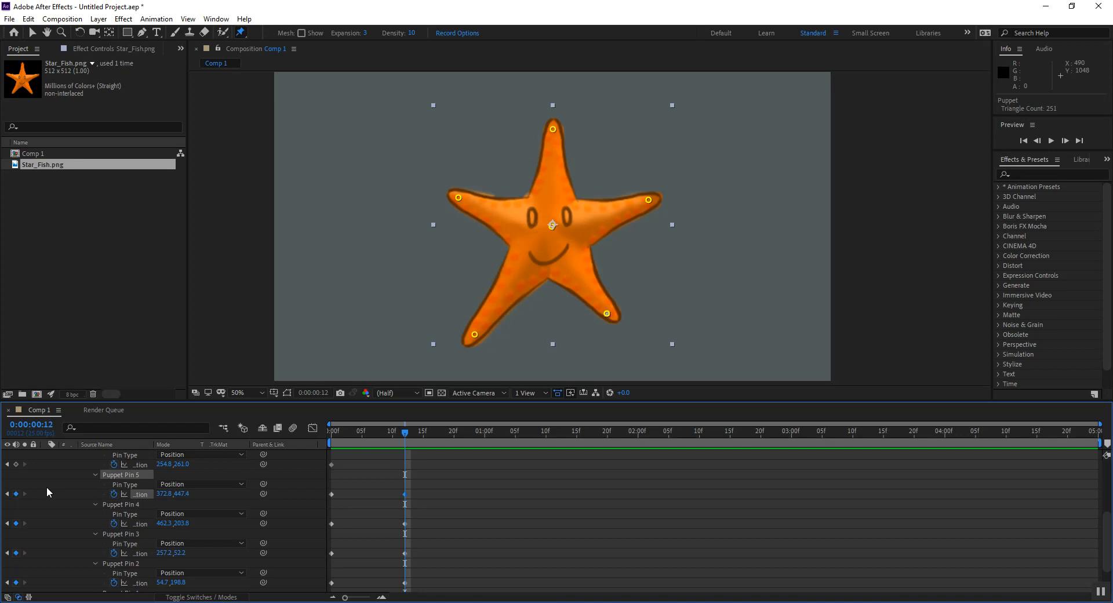
click(16, 523)
scroll(421, 531, down, 4)
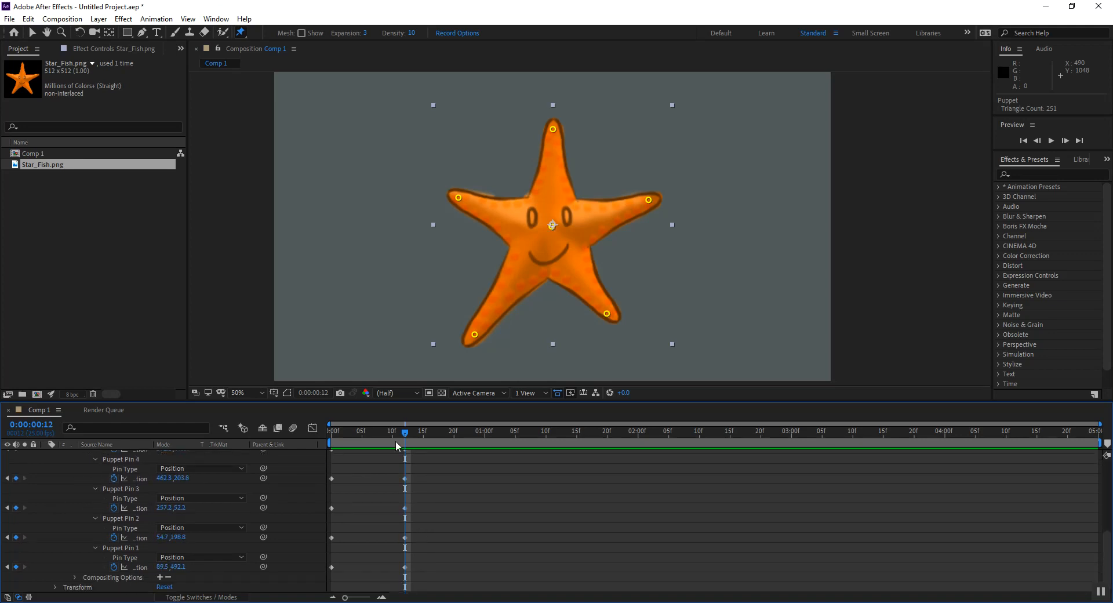
At 0:00:00:24, stretch the starfish's upper-left arm by moving its tip pin outward and slightly down
drag(402, 431, 475, 458)
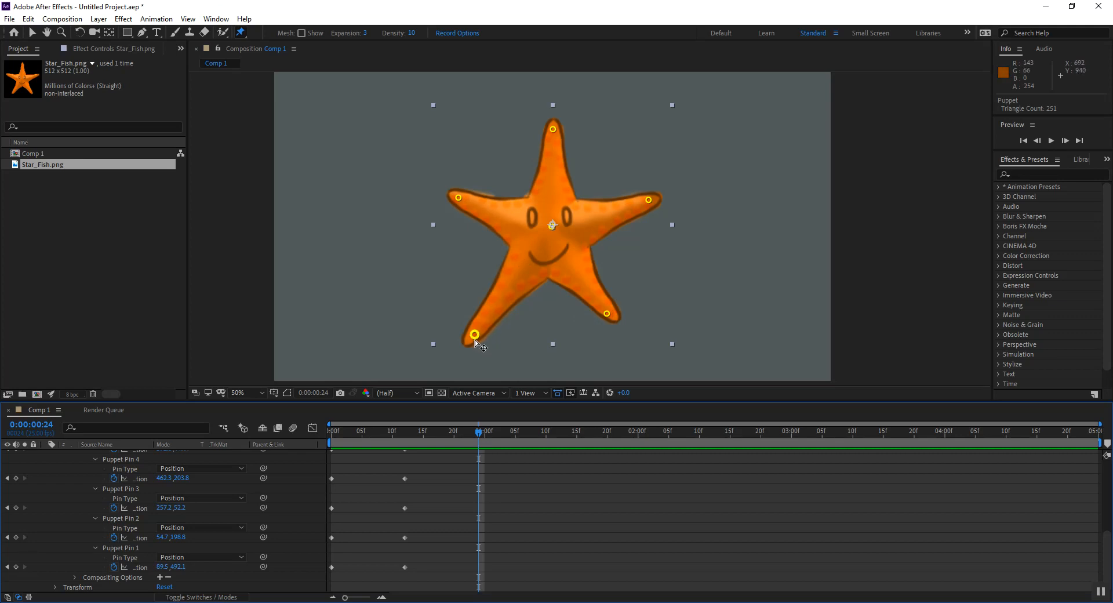
drag(457, 196, 422, 215)
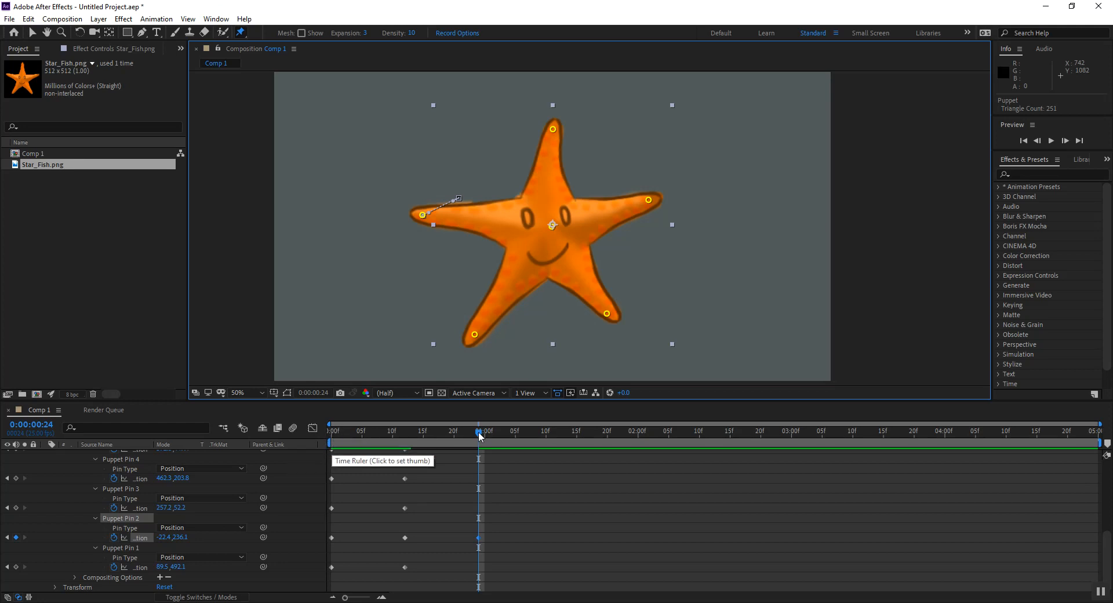
drag(479, 432, 476, 458)
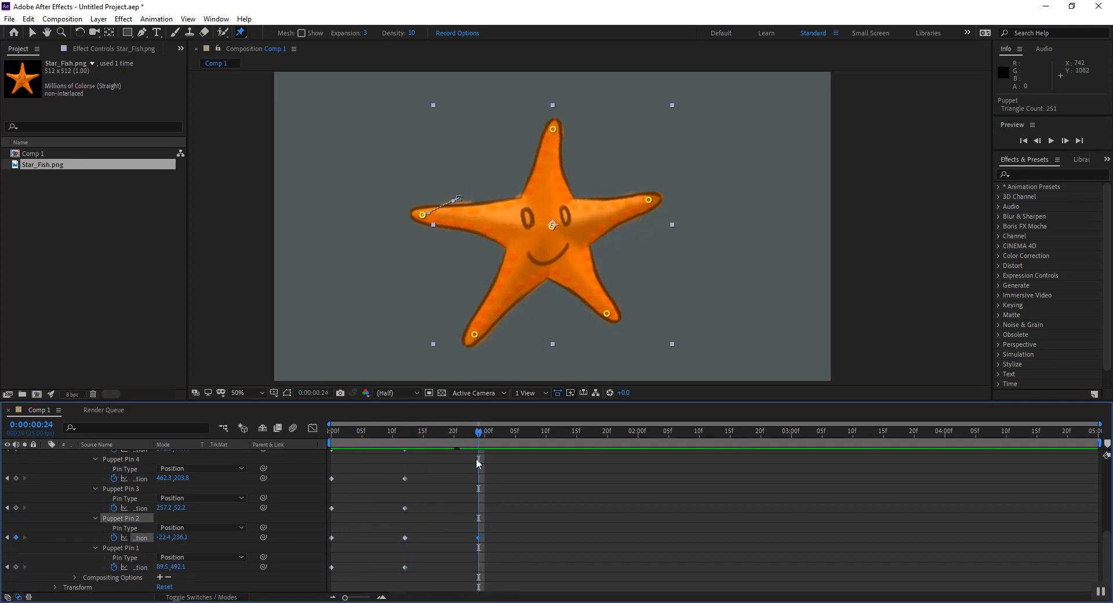
Add position keyframes at 0:00:00:24 to Puppet Pins 1, 3, 4, 5 and 6 to hold their current positions
click(16, 479)
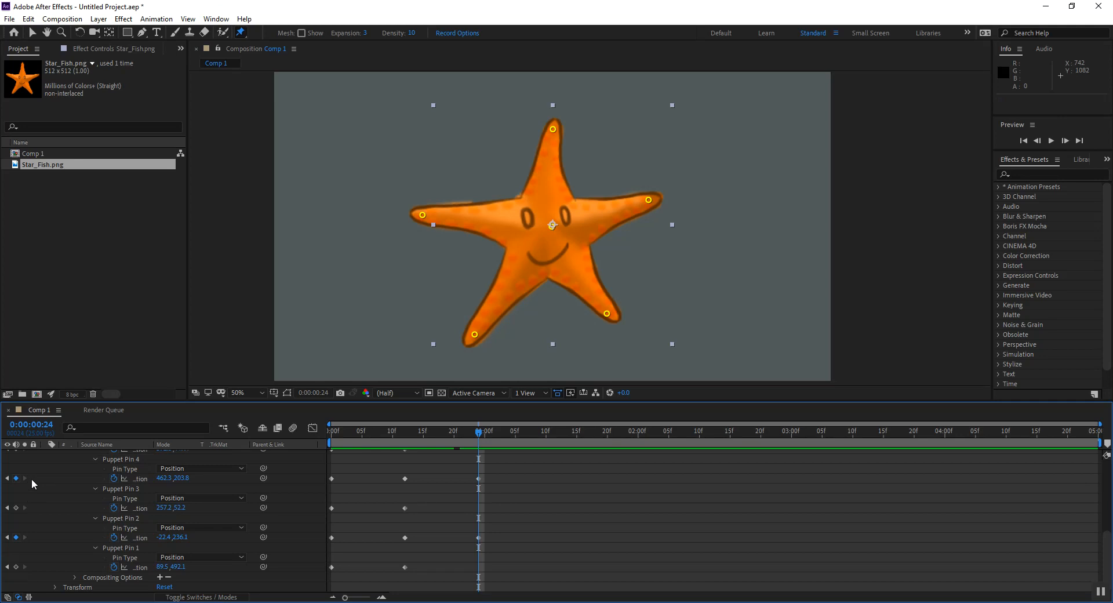
click(17, 508)
scroll(29, 481, up, 1)
click(16, 478)
scroll(30, 470, up, 1)
click(16, 478)
scroll(32, 478, down, 2)
click(17, 568)
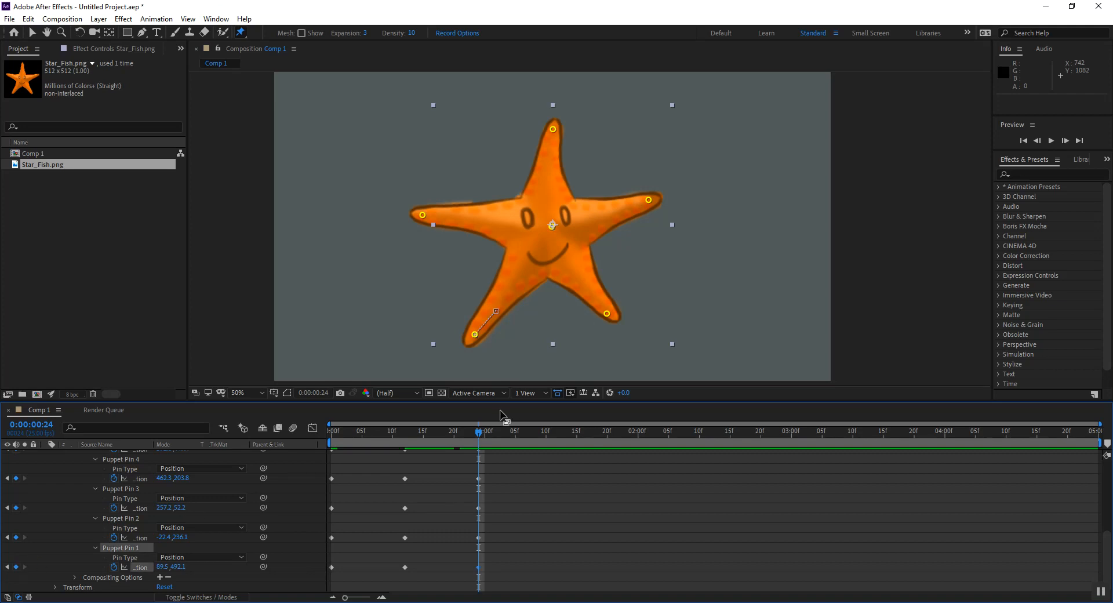
At 0:00:01:09, stretch the lower-right arm downward with its tip pin, and add position keyframes to all the other puppet pins
drag(479, 436, 538, 437)
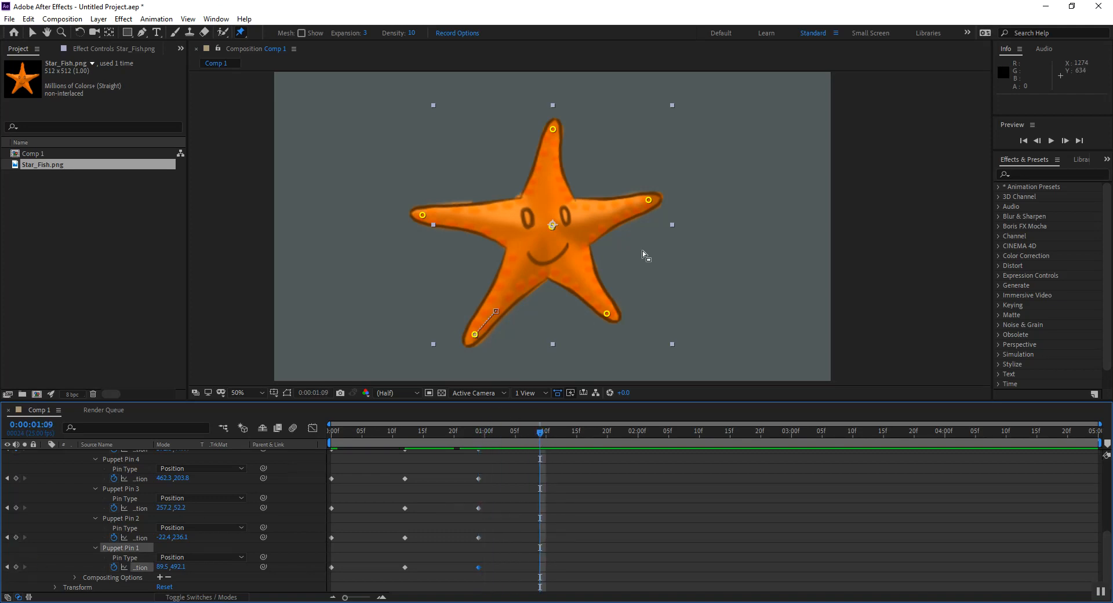
drag(606, 313, 591, 357)
click(16, 566)
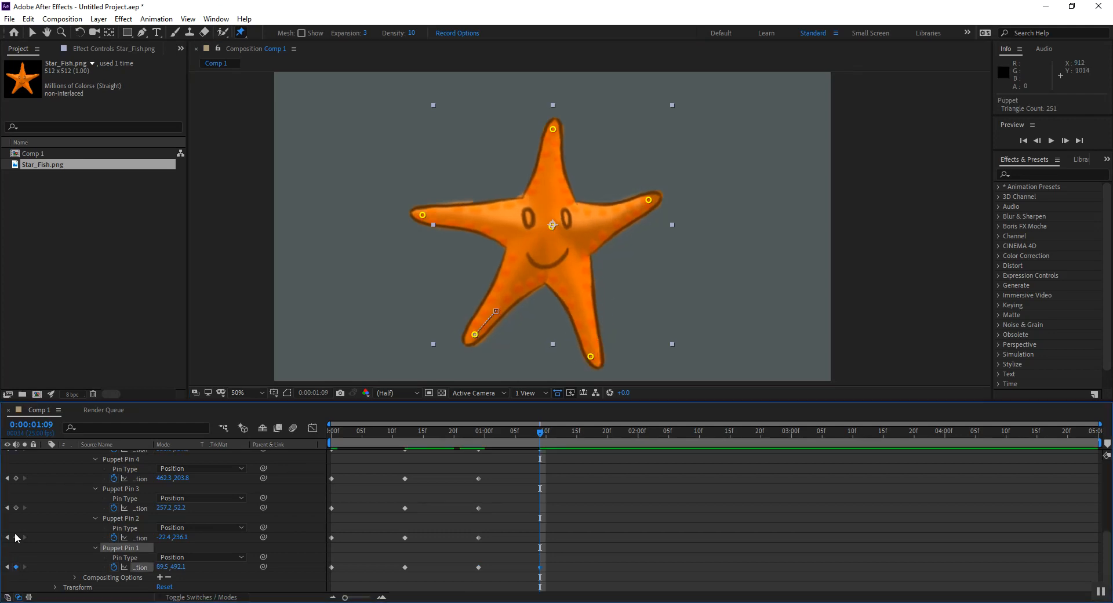
click(16, 507)
click(16, 537)
scroll(32, 476, up, 1)
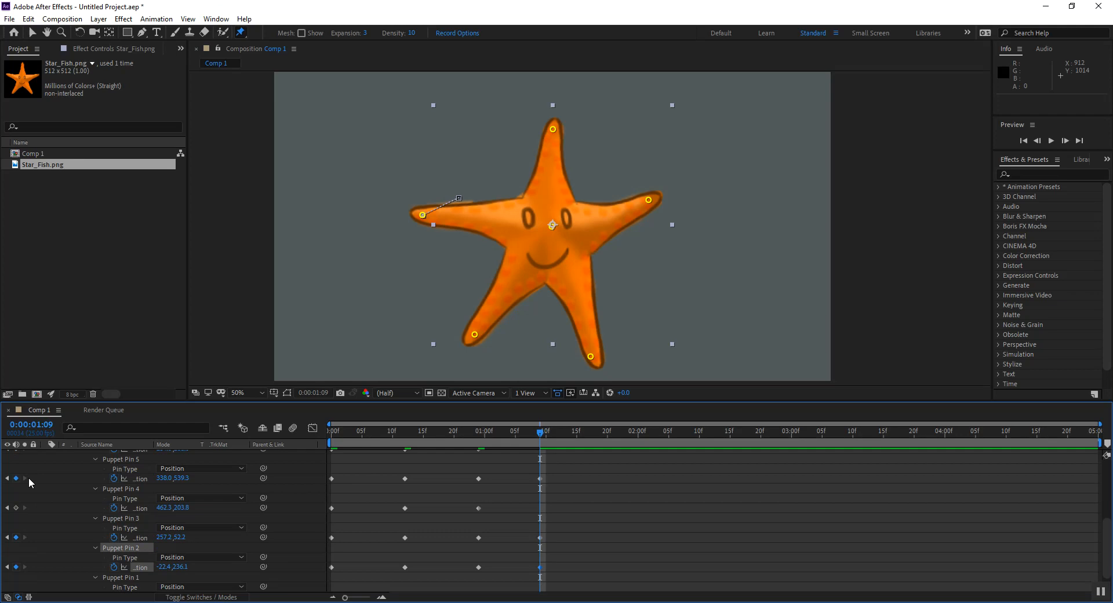
click(16, 508)
scroll(15, 509, up, 2)
click(15, 508)
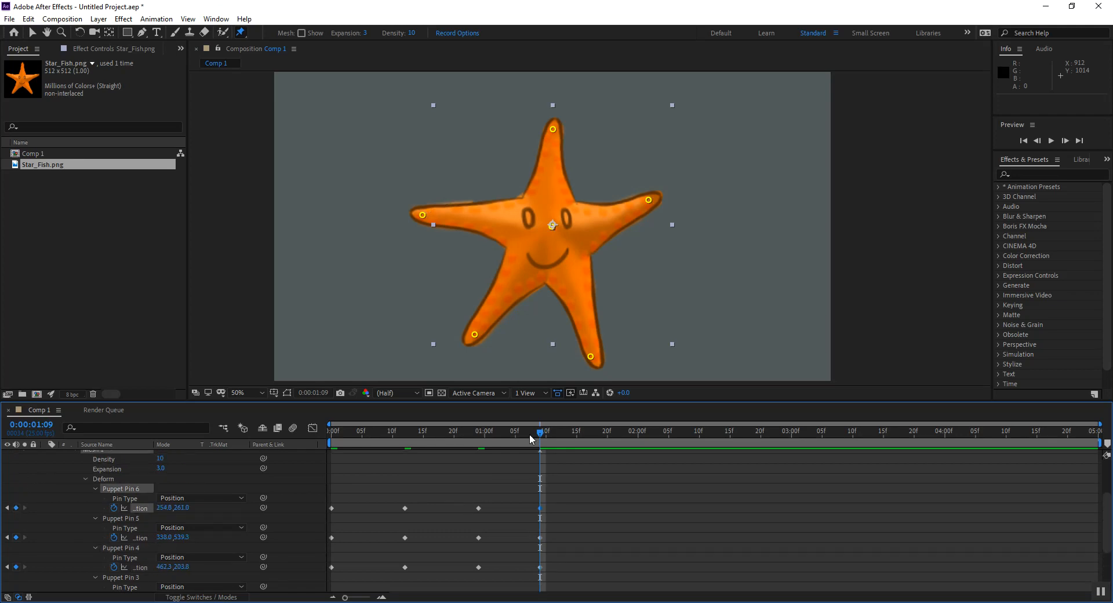
At about 0:00:01:19, bend the starfish's top arm to the left by moving its tip pin
drag(540, 436, 602, 441)
drag(553, 129, 487, 124)
Preview the starfish animation from the first frame, stop playback and scrub to 0:00:01:12 to check the arm movement
drag(603, 438, 217, 461)
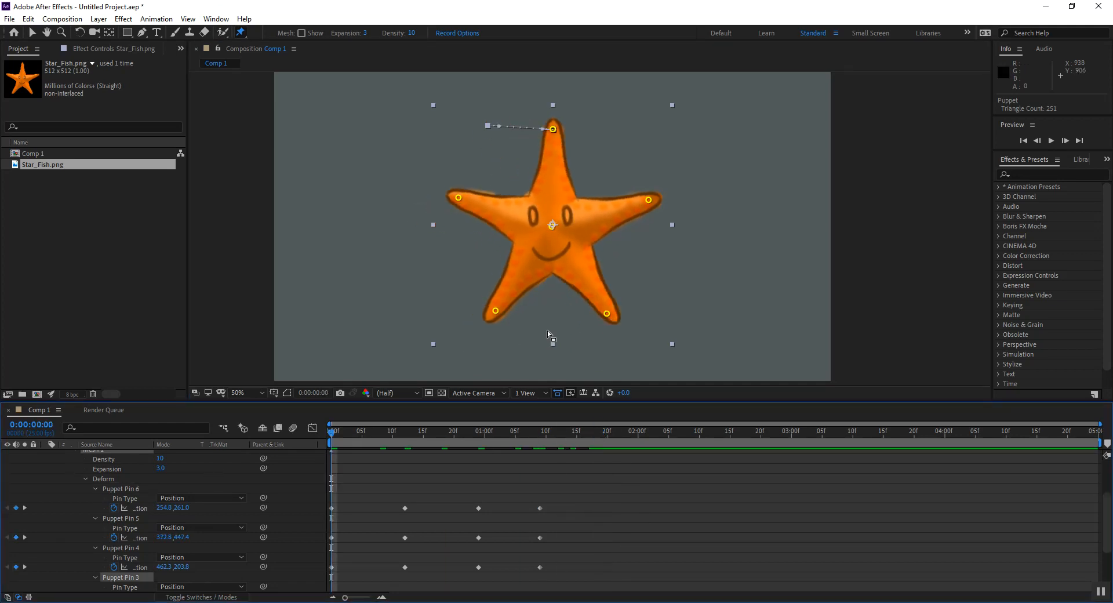
key(space)
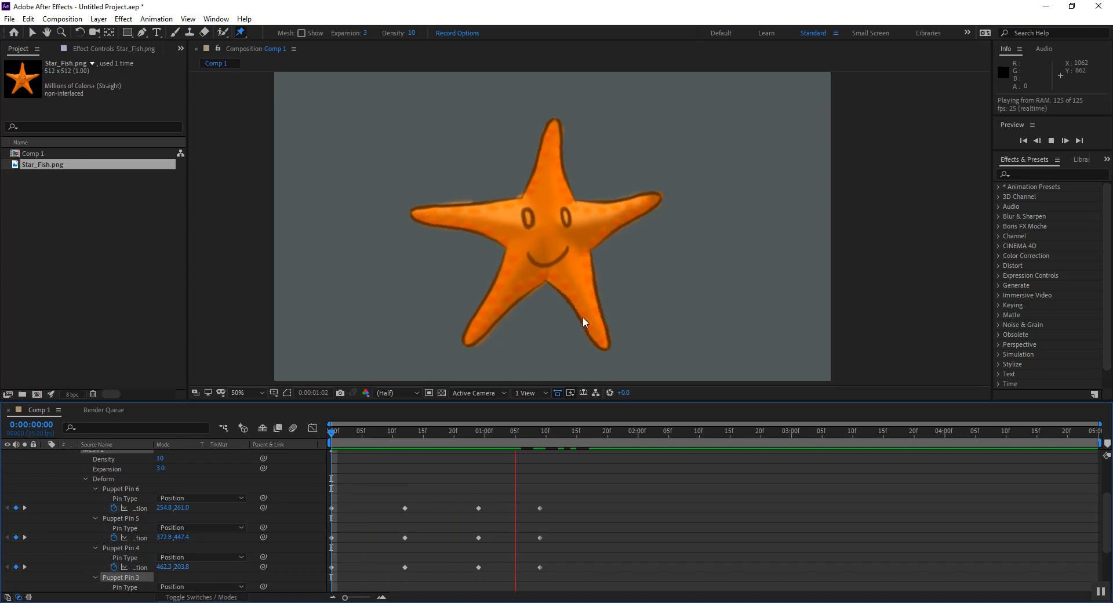
key(space)
drag(667, 440, 559, 444)
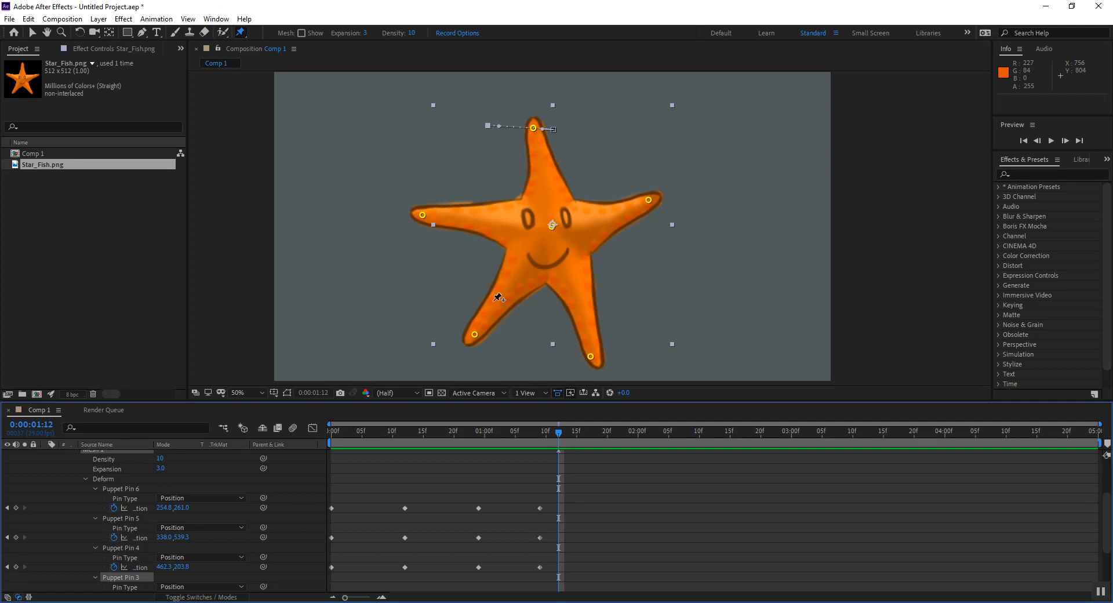